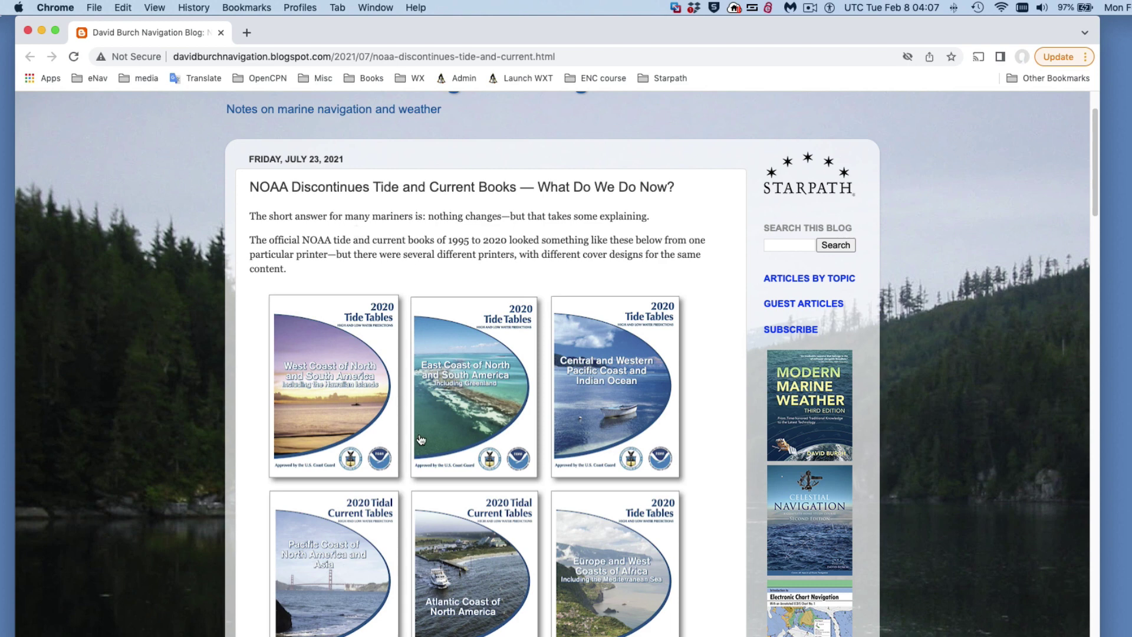
# Step: Scroll down the NOAA tide books blog post to its nine numbered station instructions
pyautogui.scroll(-1, 413, 413)
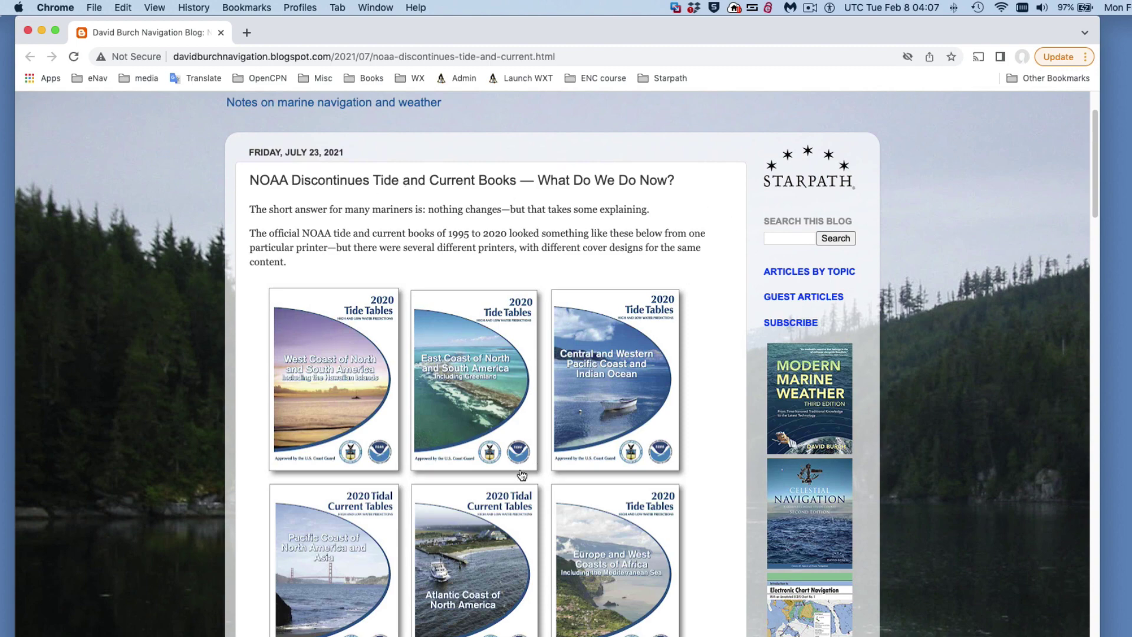
pyautogui.scroll(-5, 578, 488)
pyautogui.scroll(-10, 579, 490)
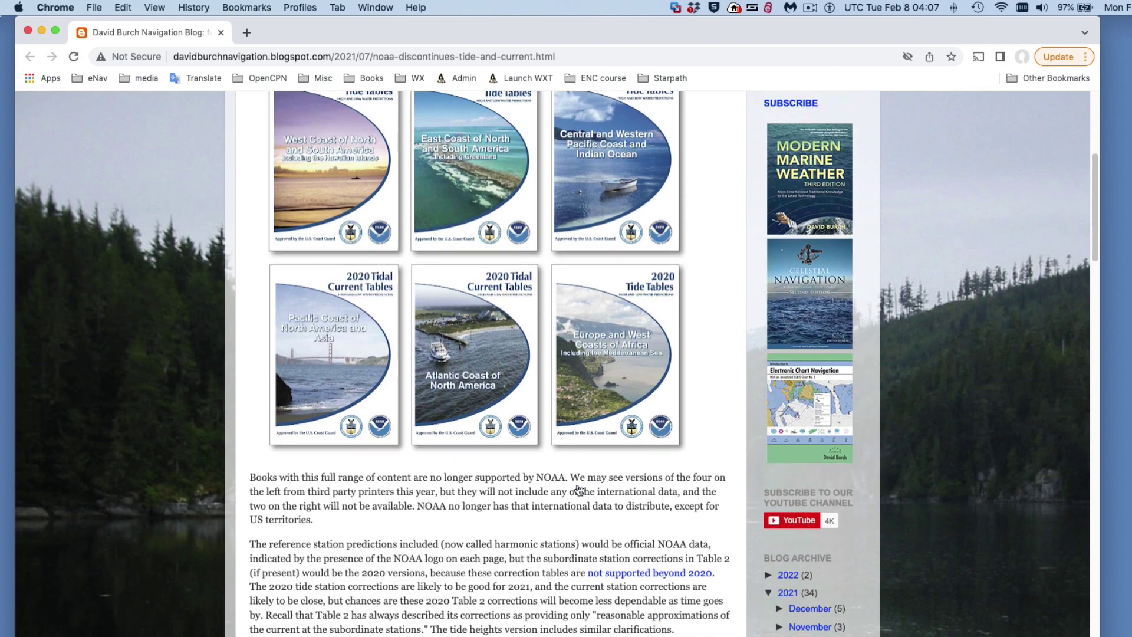
pyautogui.scroll(-1, 578, 485)
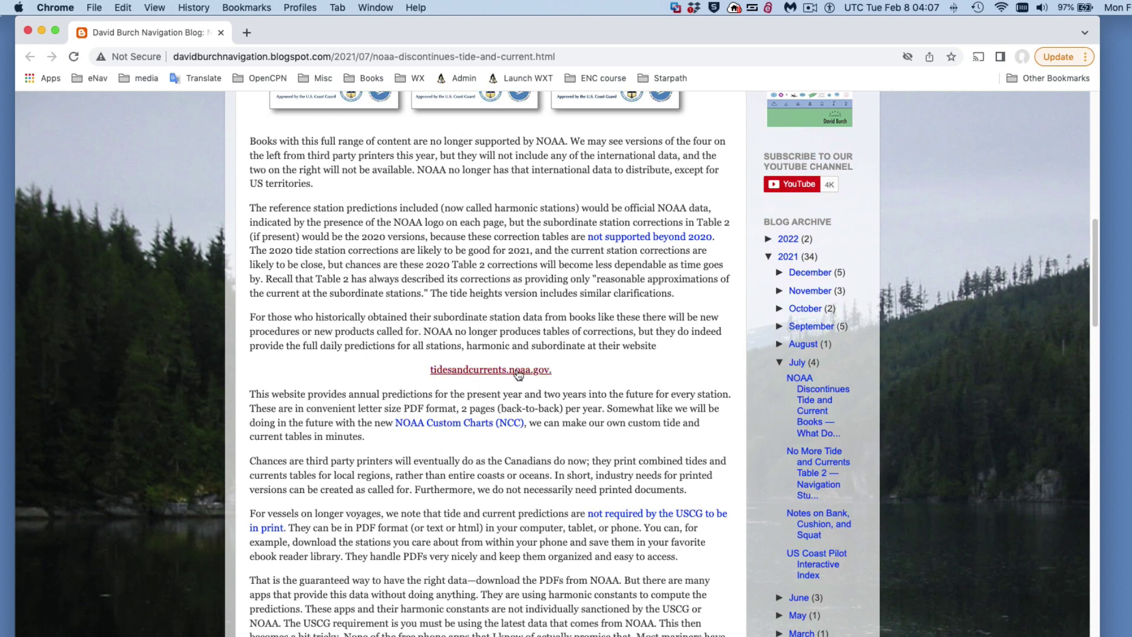
pyautogui.scroll(-5, 502, 475)
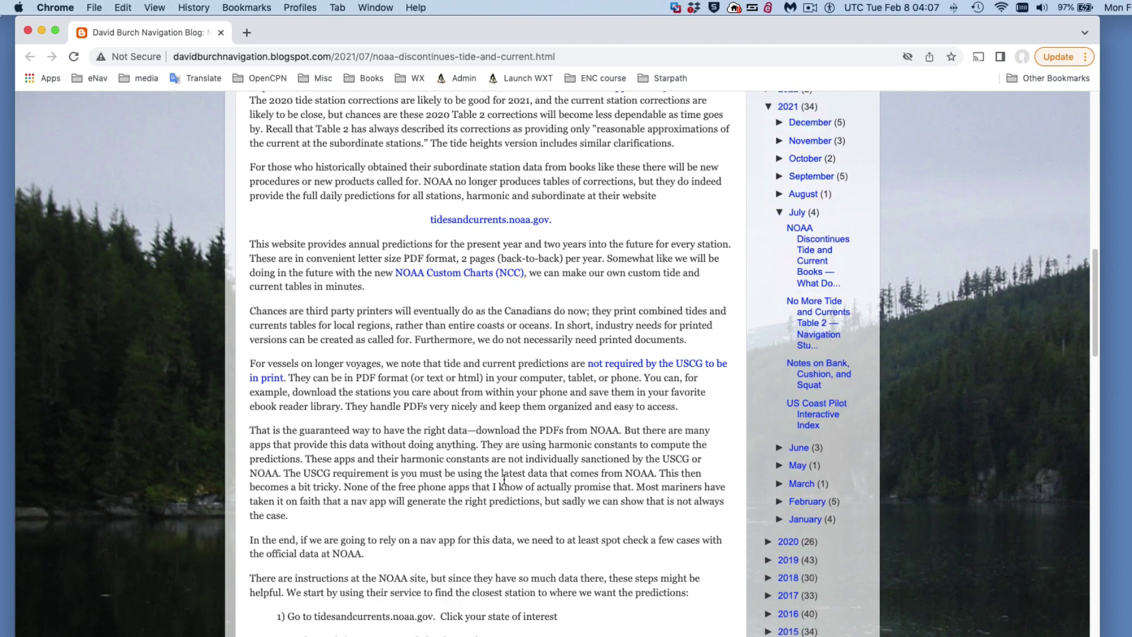
pyautogui.scroll(-7, 479, 395)
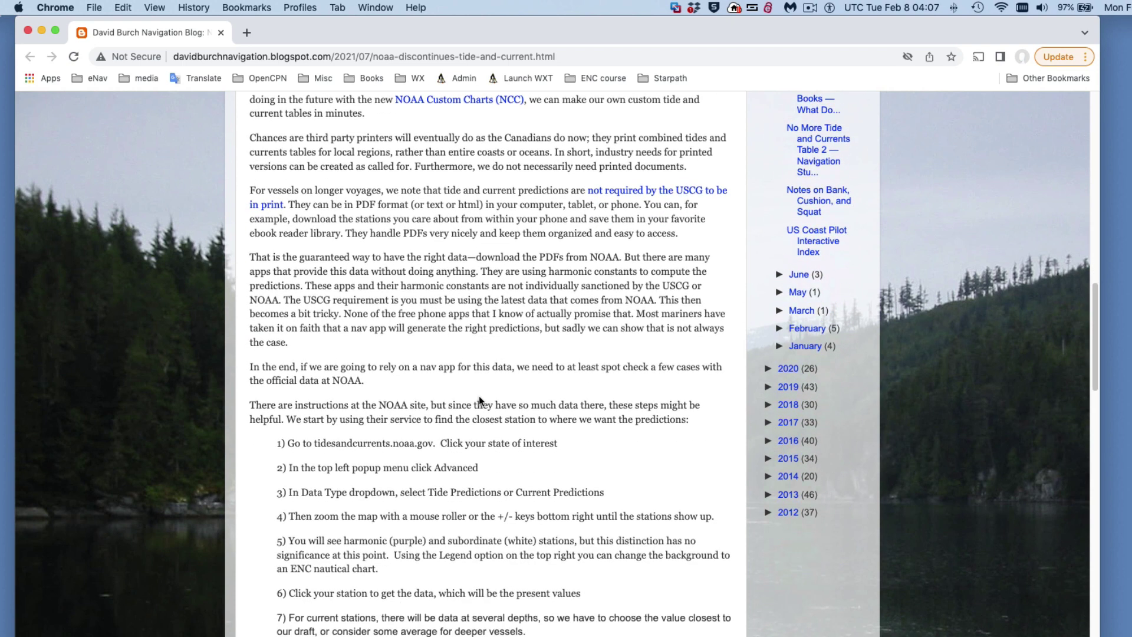
pyautogui.scroll(-2, 478, 402)
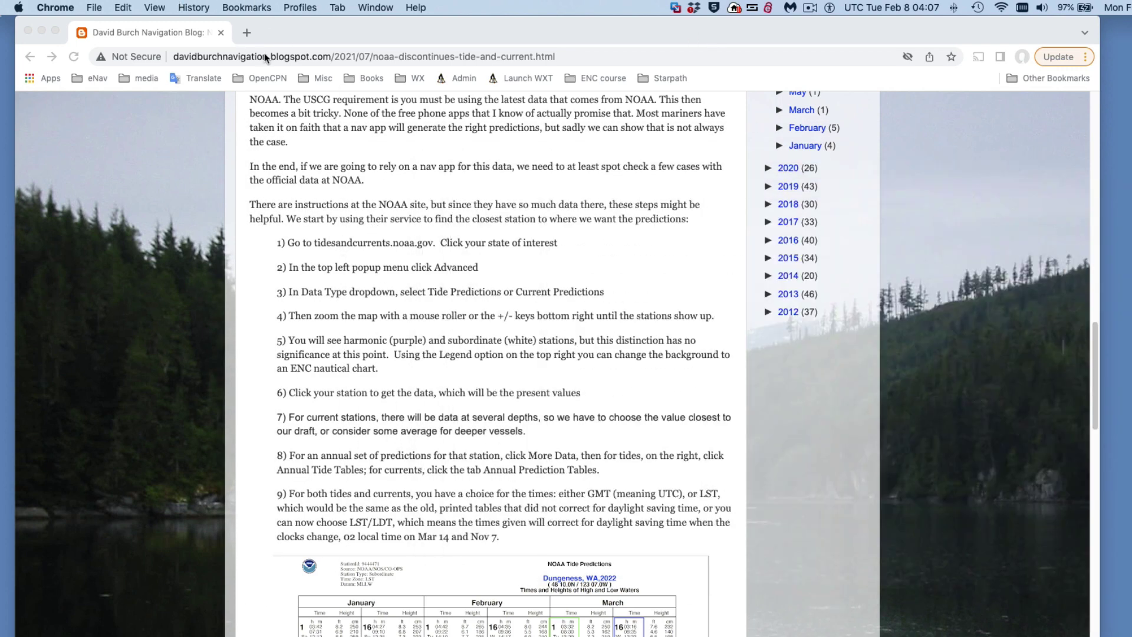
# Step: In a new tab, go to tidesandcurrents.noaa.gov from the address bar suggestion
pyautogui.click(247, 32)
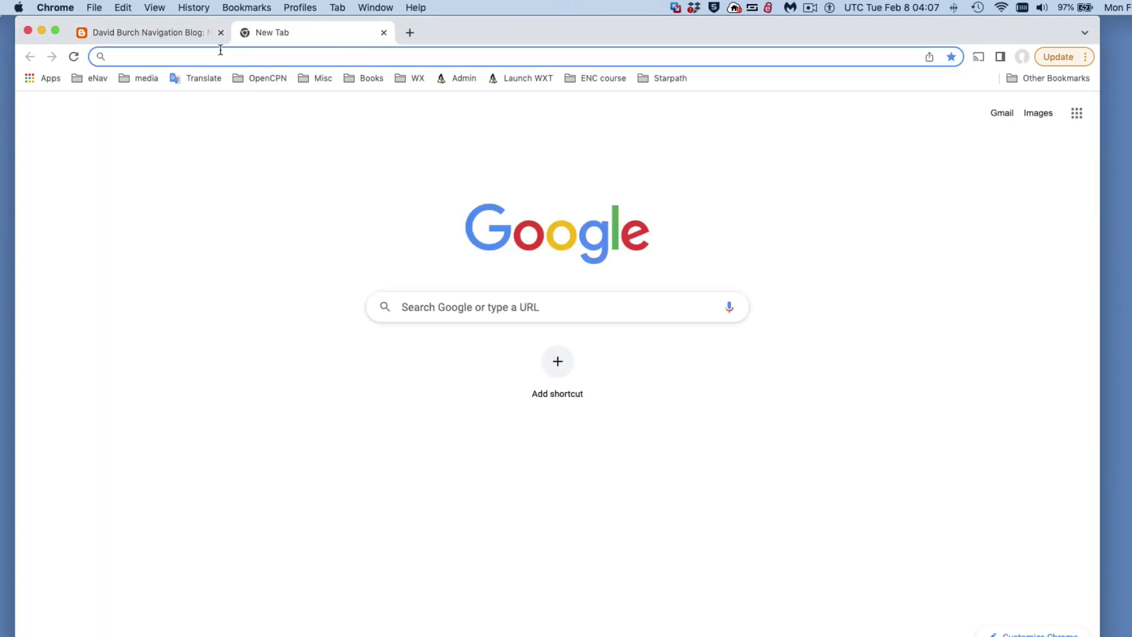
pyautogui.write('tides')
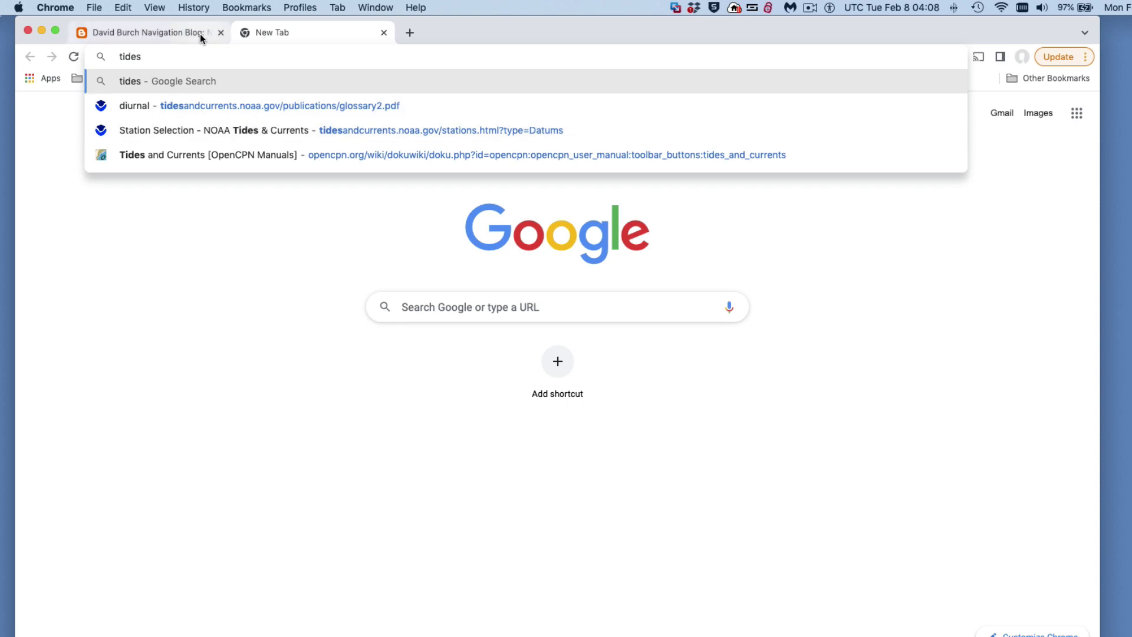
pyautogui.write('and cur')
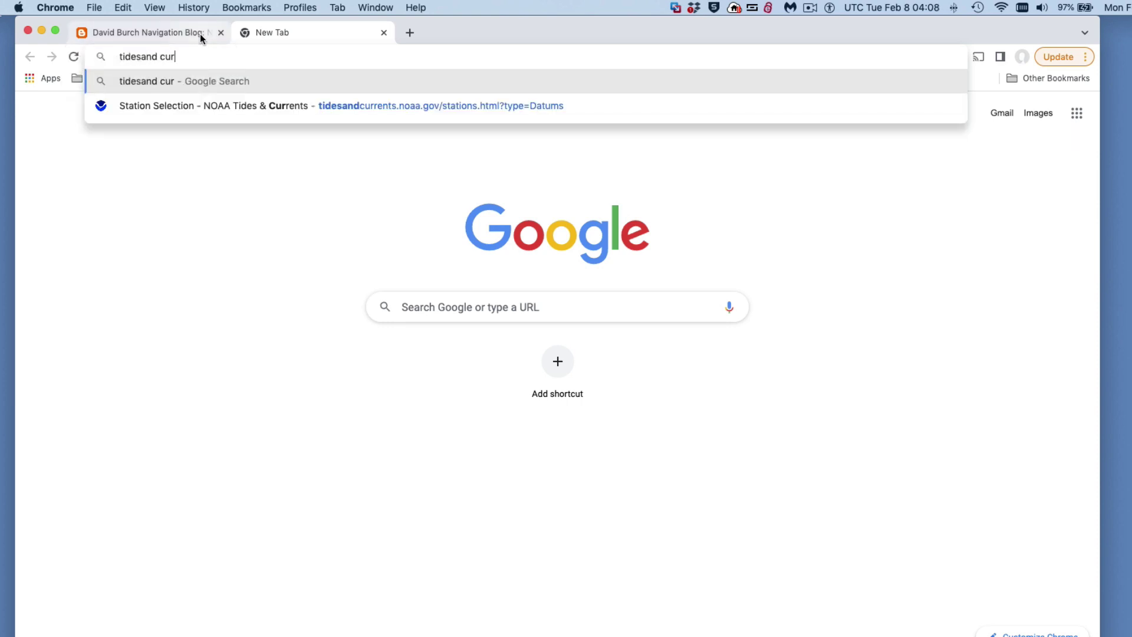
pyautogui.press('BackSpace')
pyautogui.press('BackSpace')
pyautogui.press('BackSpace')
pyautogui.press('BackSpace')
pyautogui.write('c')
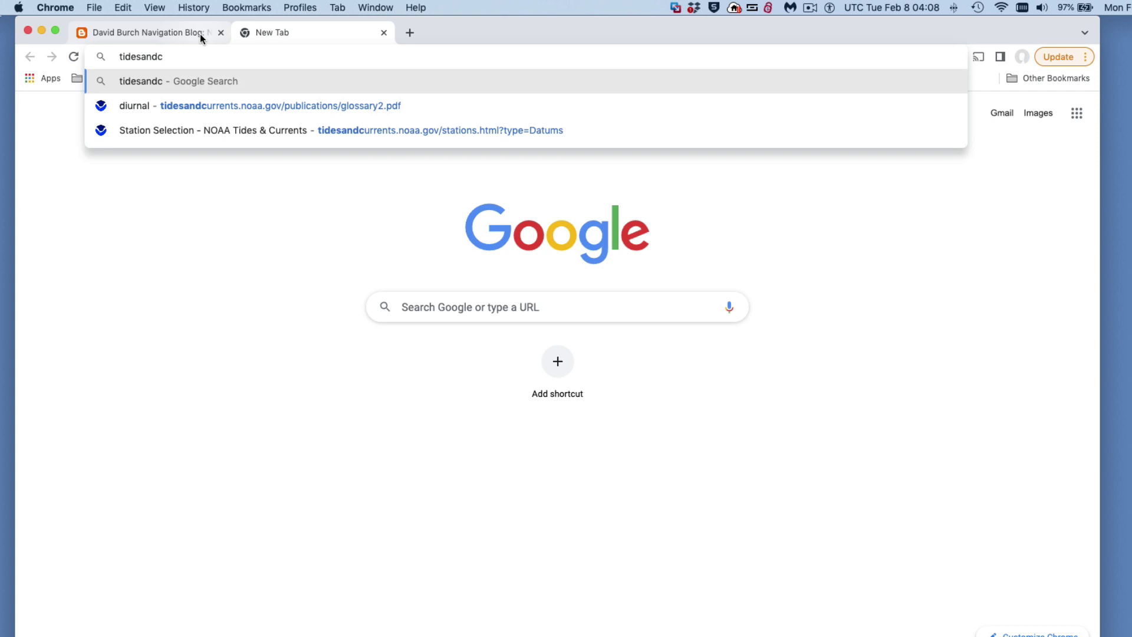
pyautogui.write('r')
pyautogui.press('BackSpace')
pyautogui.write('urrents')
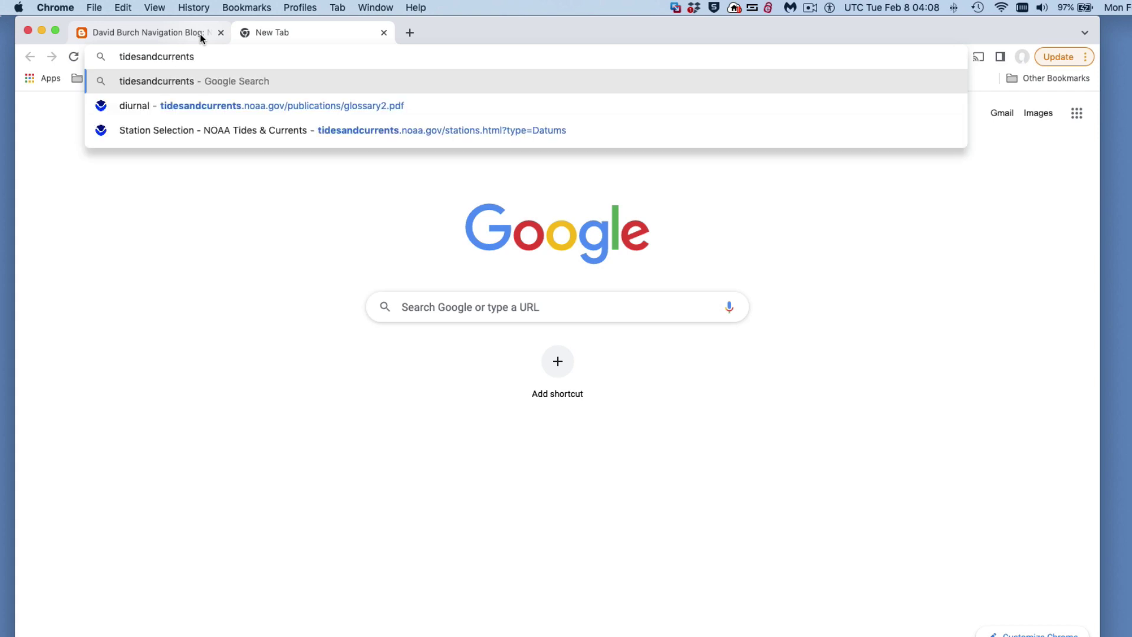
pyautogui.click(218, 105)
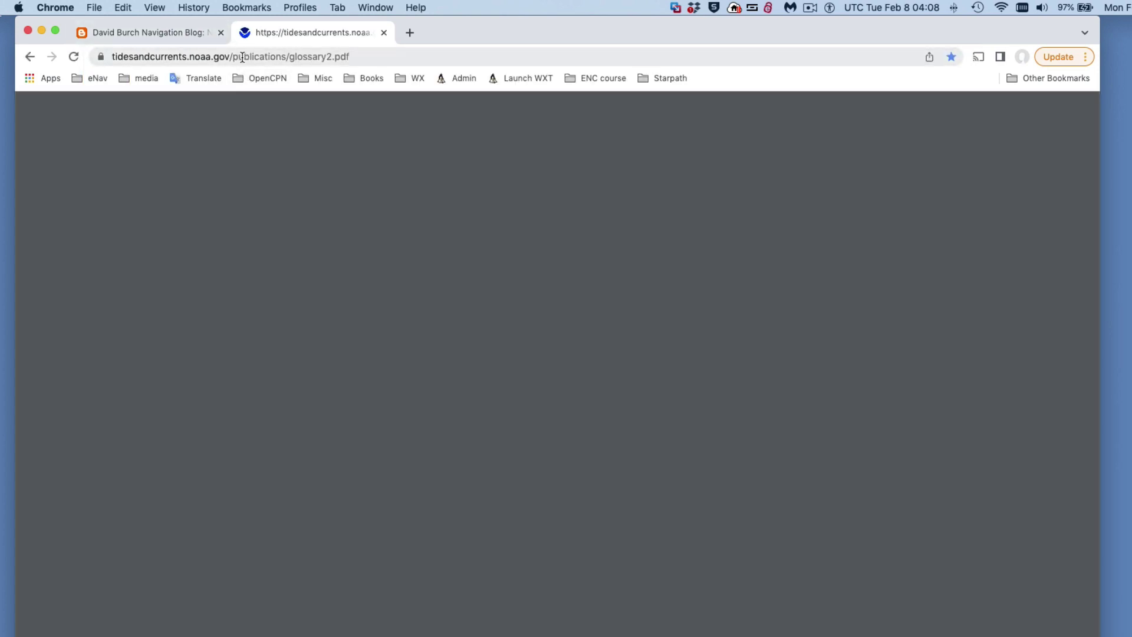
# Step: Pick Washington on the NOAA state map to load its station map
pyautogui.click(234, 59)
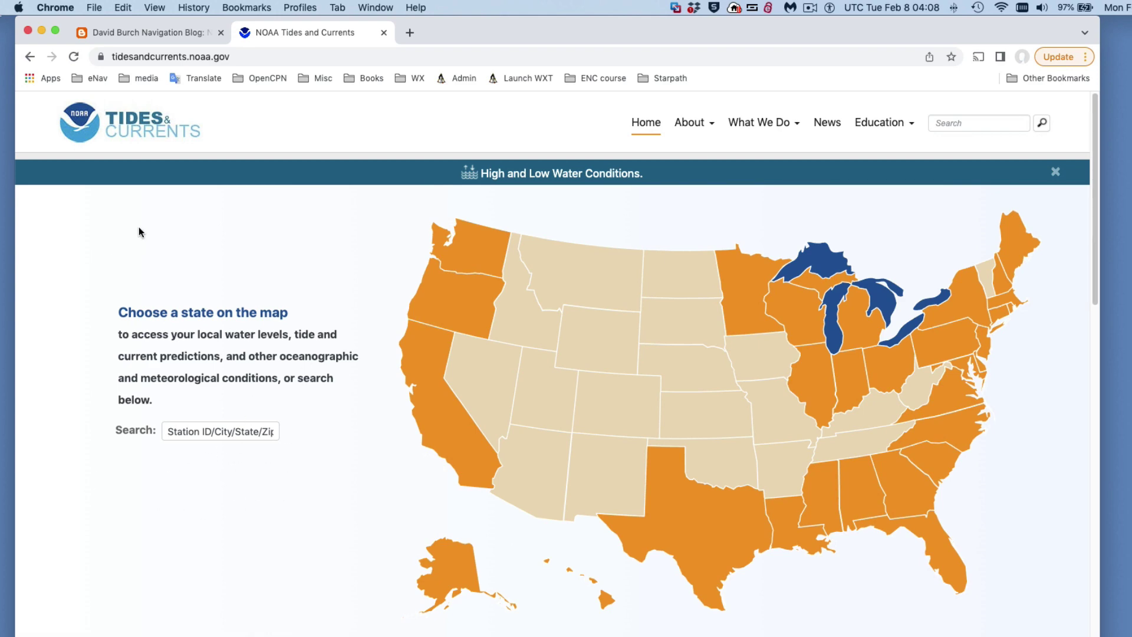
pyautogui.click(459, 255)
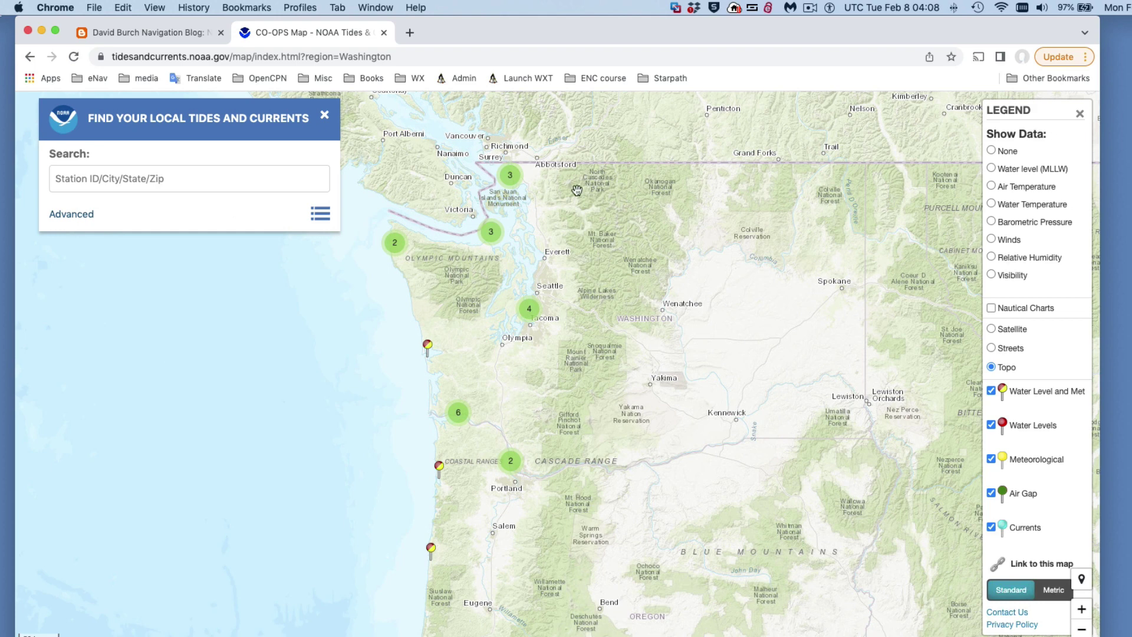
# Step: Filter the Washington map to Current Predictions using the Advanced Data Type dropdown
pyautogui.click(79, 217)
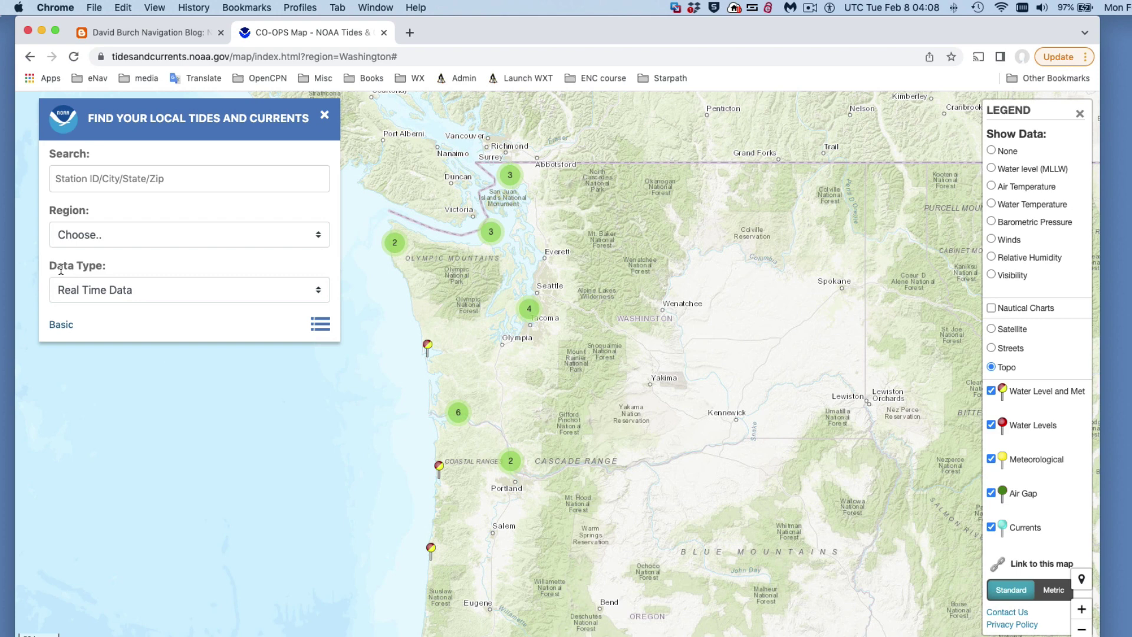
pyautogui.click(264, 292)
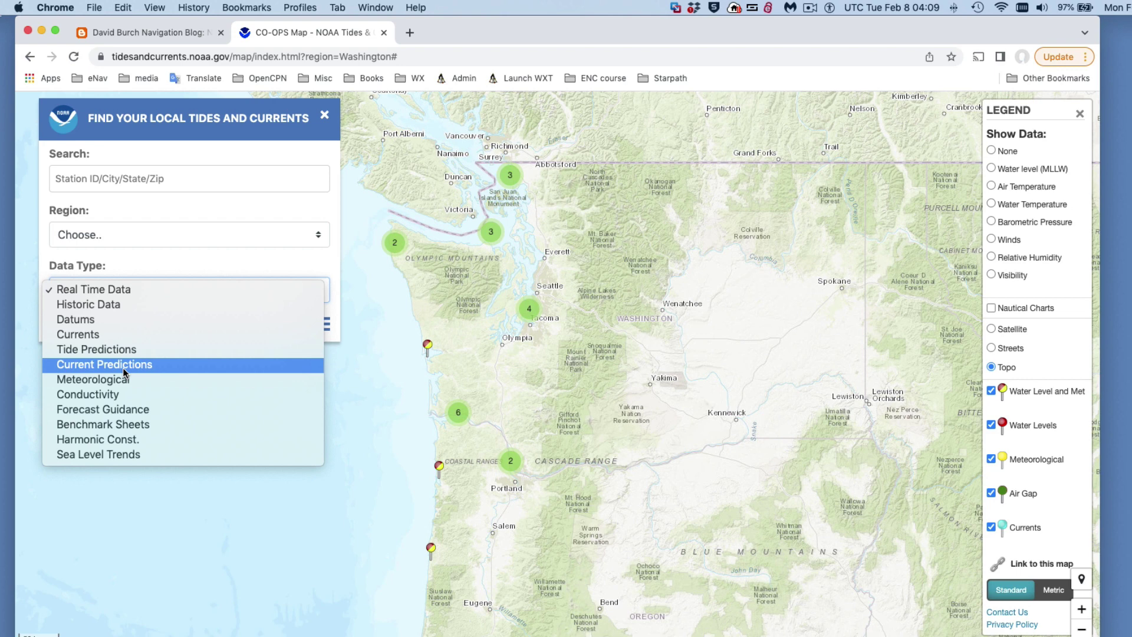
pyautogui.click(144, 366)
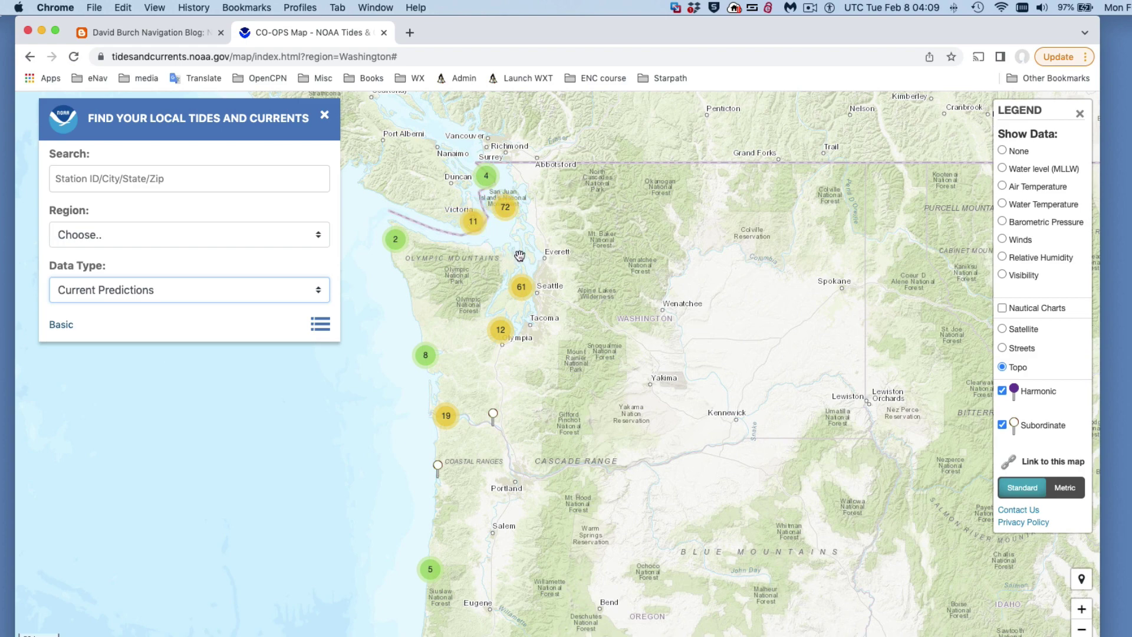
# Step: Zoom into Puget Sound and pan north to the San Juan Islands stations
pyautogui.scroll(4, 519, 255)
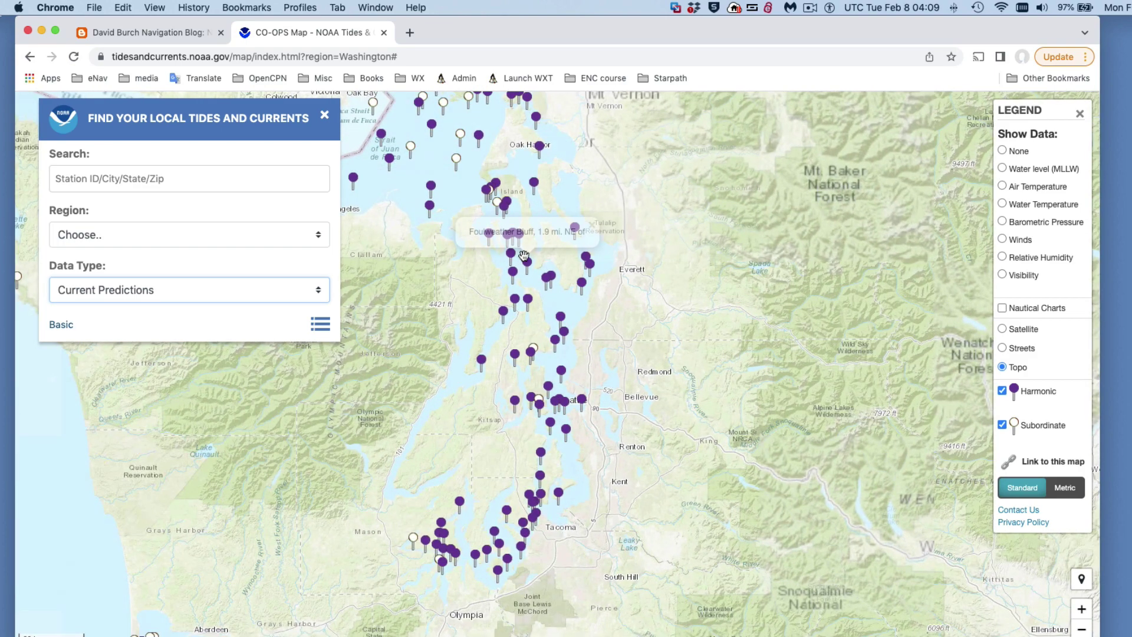
pyautogui.moveTo(608, 224); pyautogui.dragTo(765, 419)
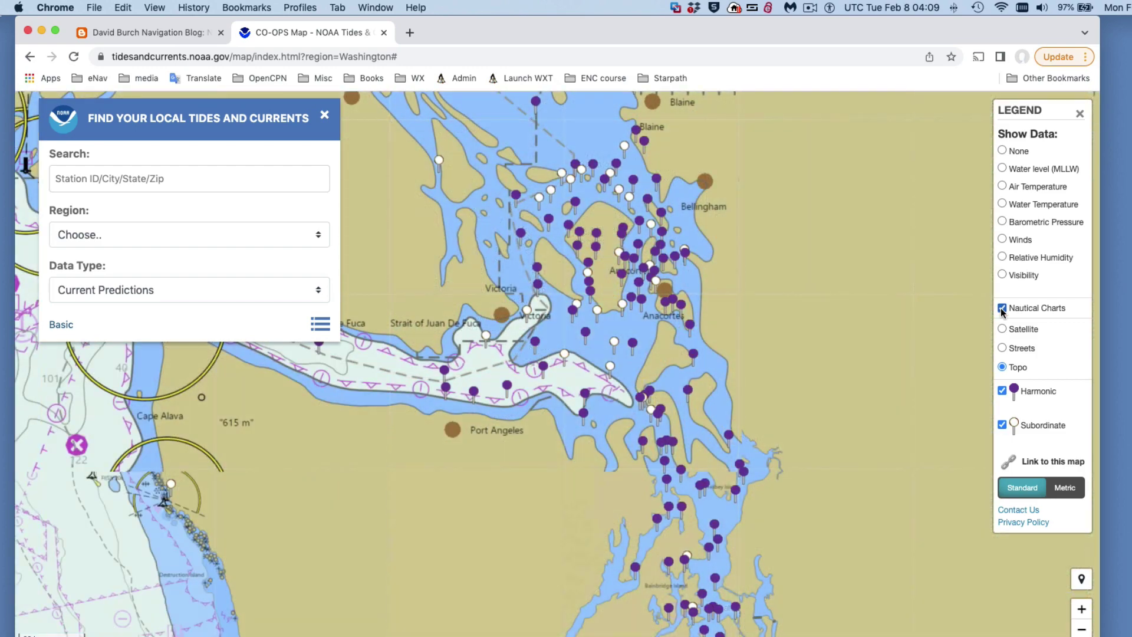
# Step: Zoom to the Smith Island stations, hide the nautical chart layer, and centre the map there
pyautogui.scroll(5, 625, 345)
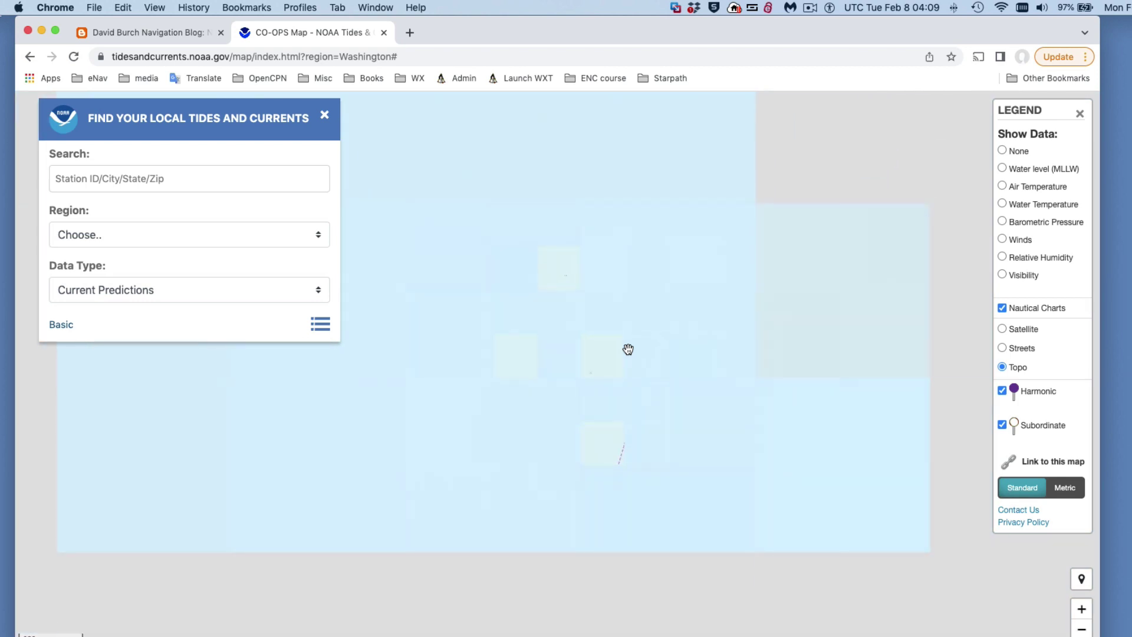
pyautogui.scroll(-3, 670, 320)
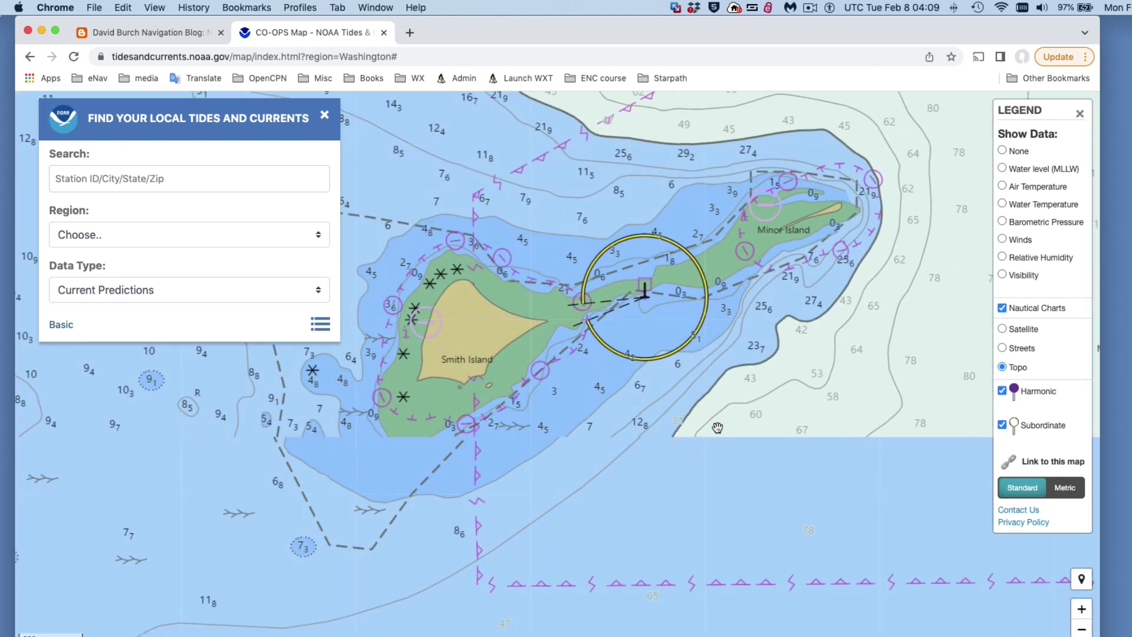
pyautogui.scroll(-3, 718, 428)
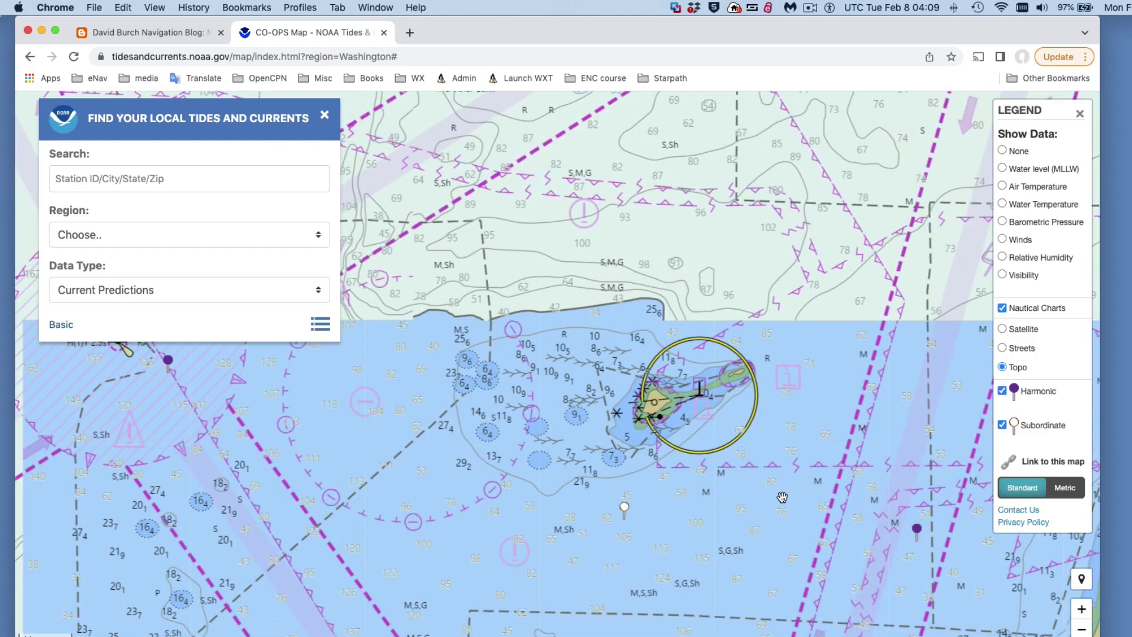
pyautogui.scroll(-2, 774, 494)
pyautogui.scroll(2, 775, 493)
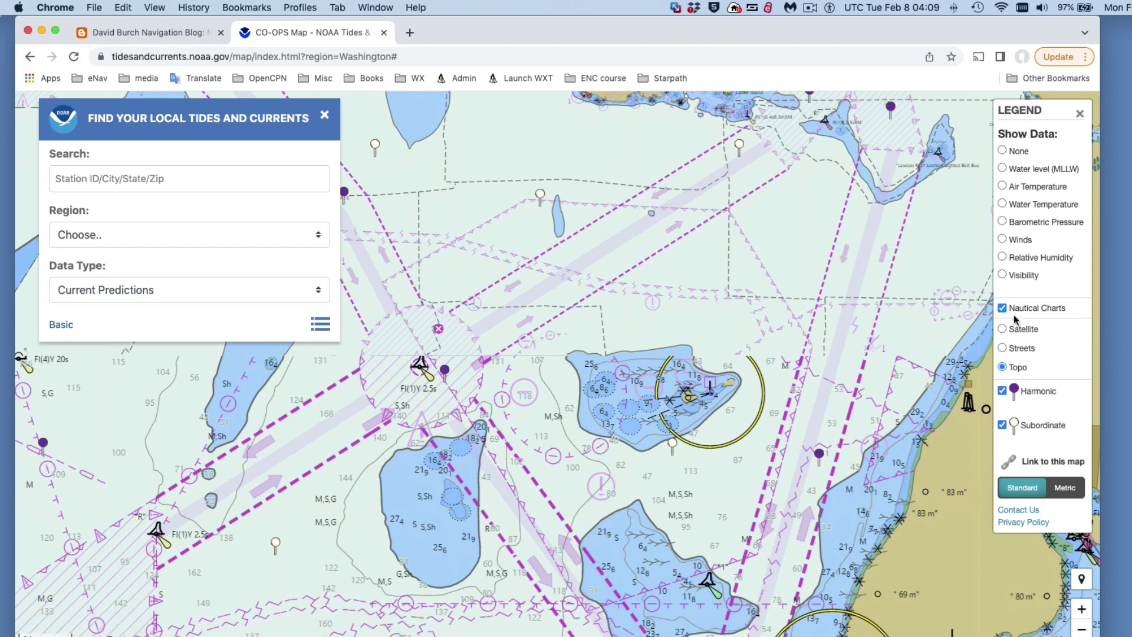
pyautogui.click(1003, 308)
pyautogui.scroll(-2, 614, 354)
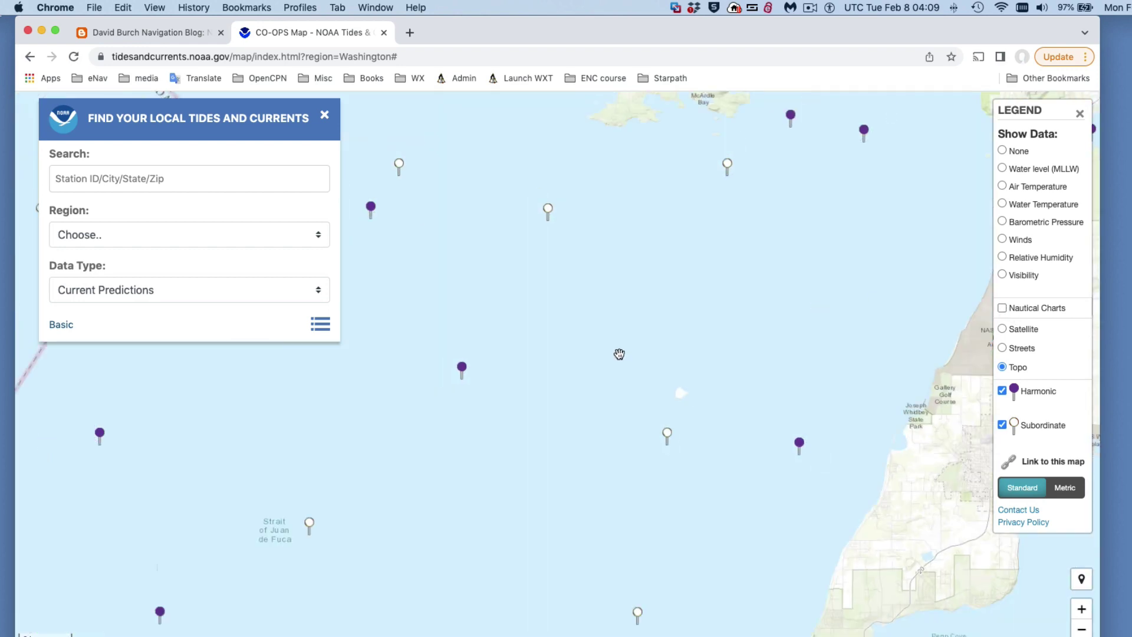
pyautogui.moveTo(614, 354); pyautogui.dragTo(726, 303)
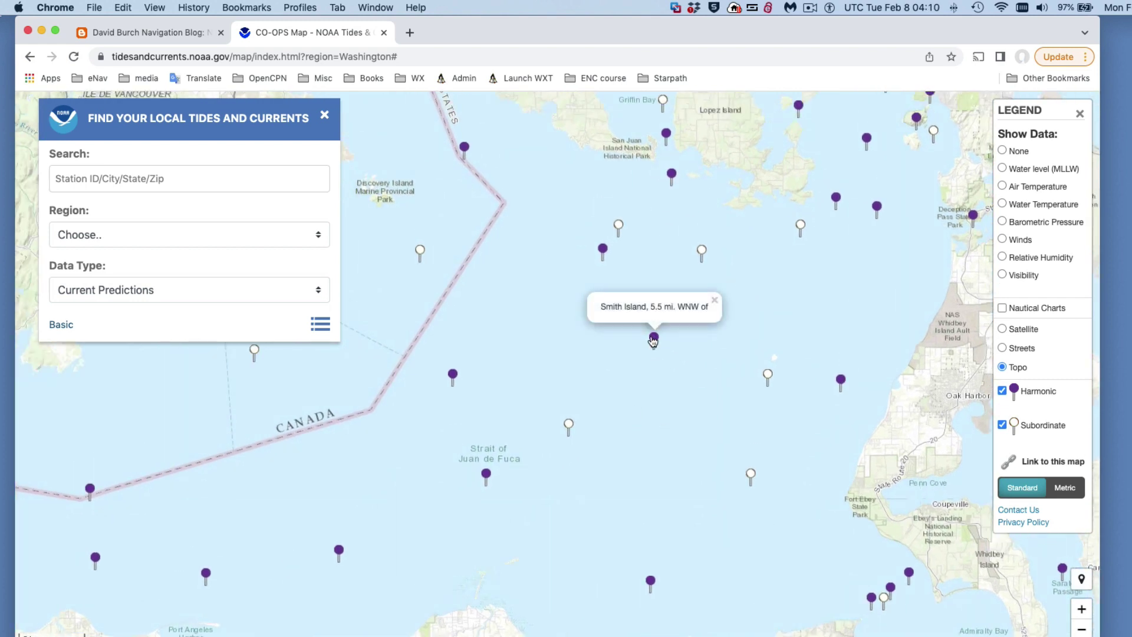
# Step: Open Current Prediction Data for the Smith Island, 5.5 mi. WNW of (PUG1632) station
pyautogui.click(653, 341)
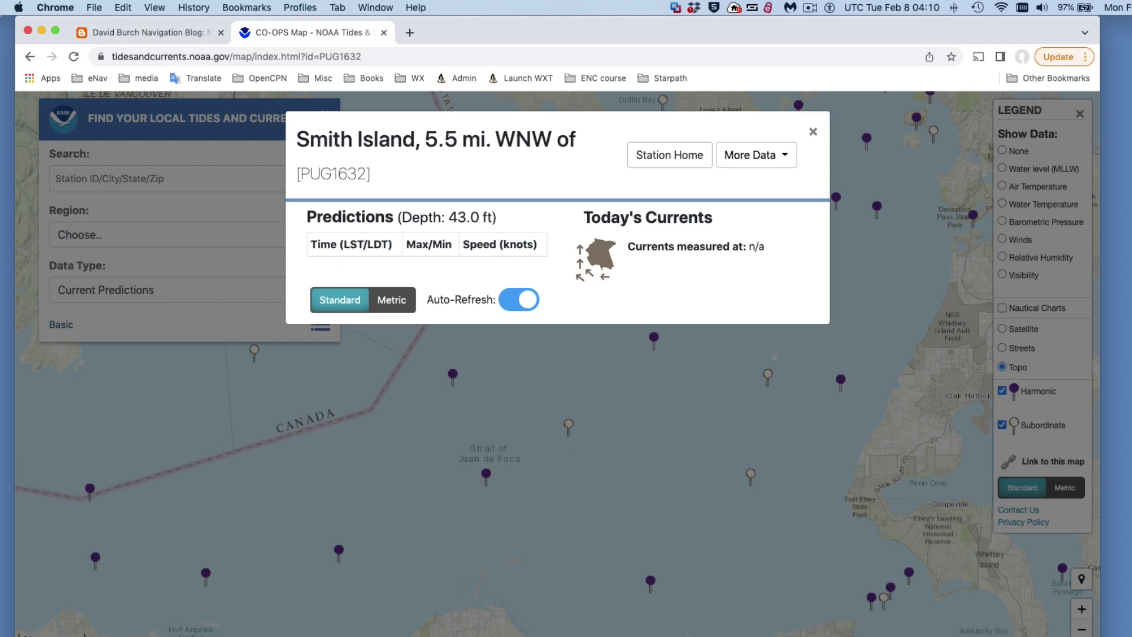
pyautogui.press('super+Tab')
pyautogui.moveTo(859, 377); pyautogui.dragTo(897, 436)
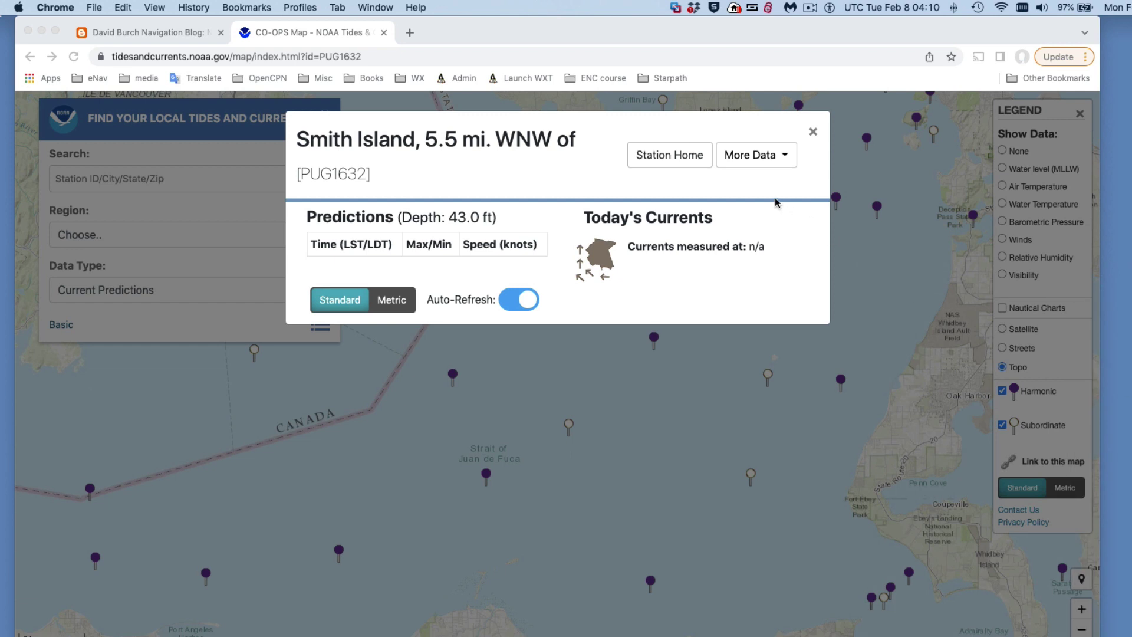
pyautogui.click(772, 157)
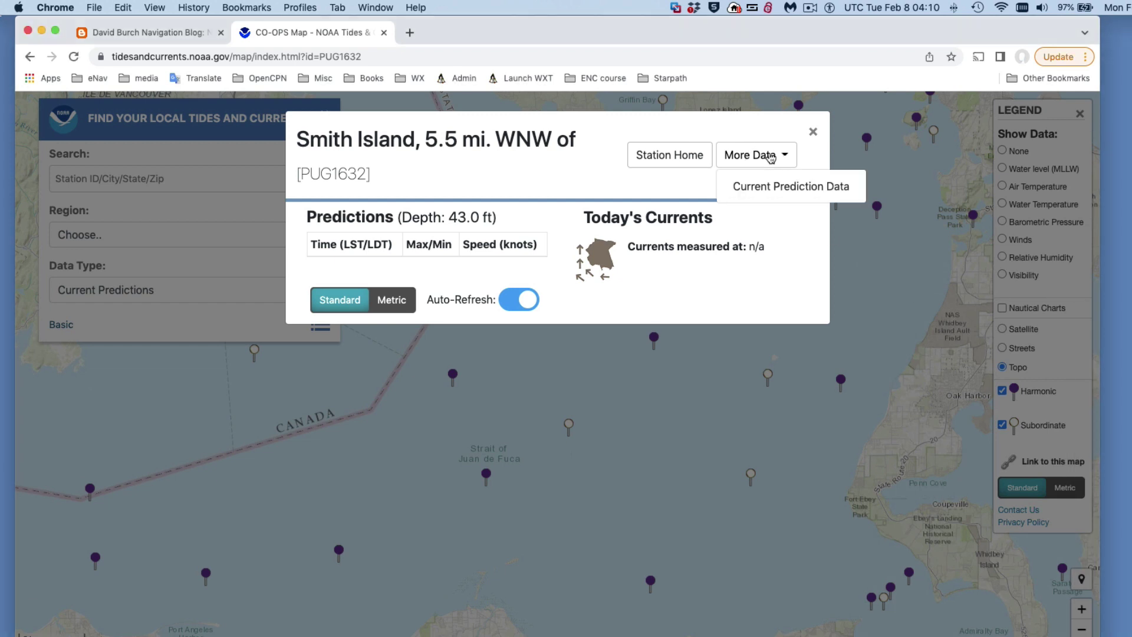
pyautogui.click(770, 187)
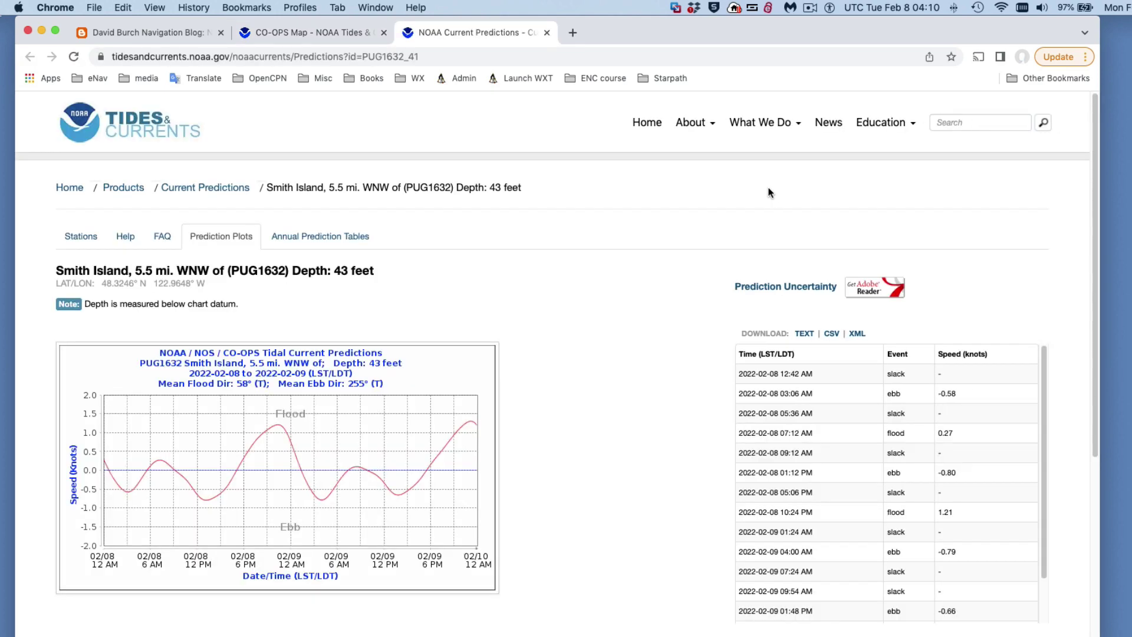
pyautogui.scroll(-5, 669, 424)
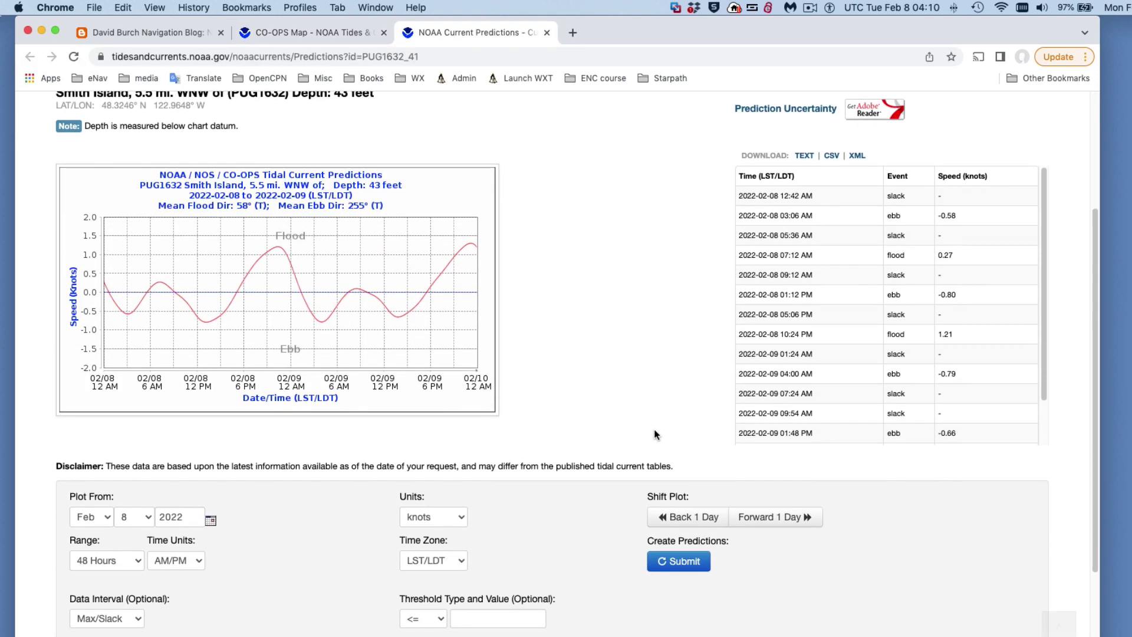
pyautogui.scroll(-1, 640, 401)
pyautogui.scroll(3, 617, 320)
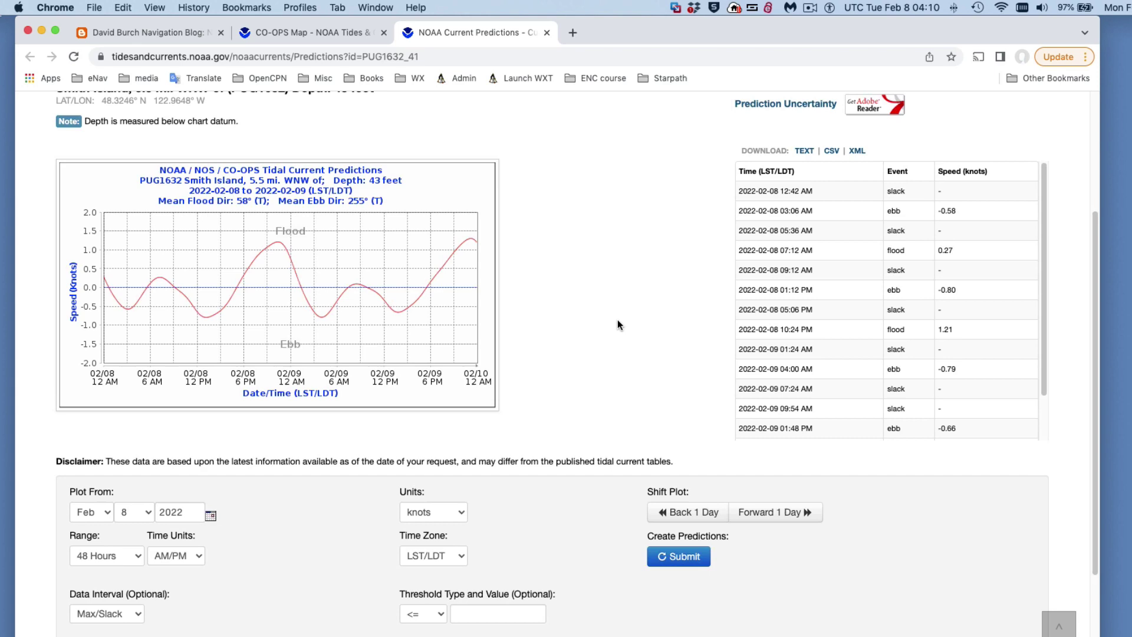
pyautogui.scroll(-4, 618, 319)
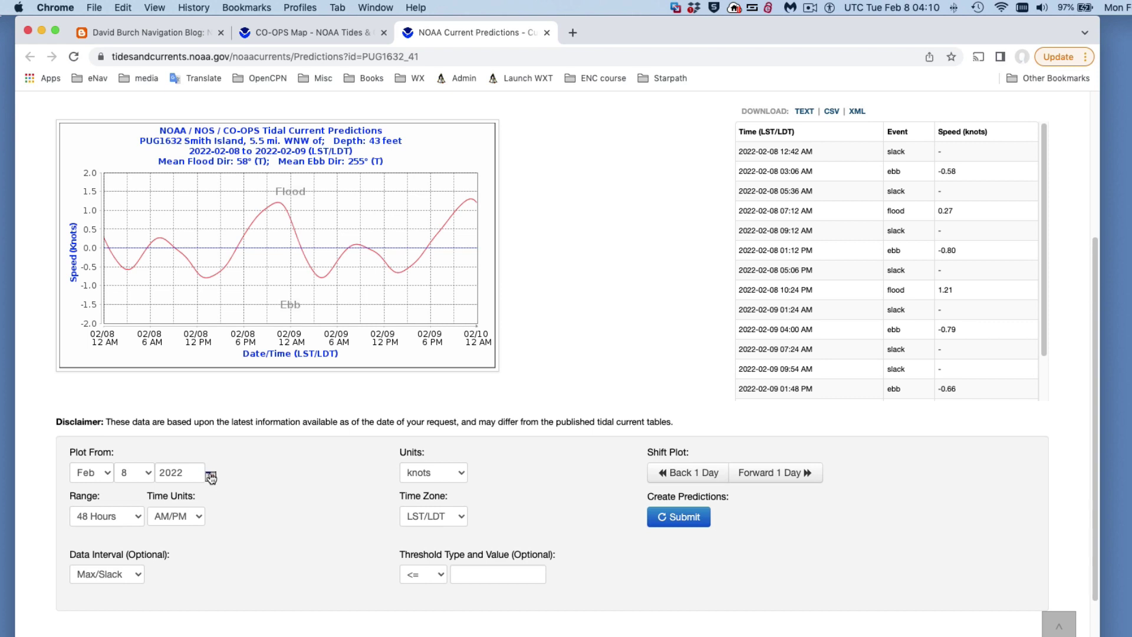
pyautogui.click(191, 471)
# Step: Replot Smith Island predictions from Feb 13, 2022 in 24-hour time, keeping LST/LDT
pyautogui.click(190, 516)
pyautogui.click(181, 530)
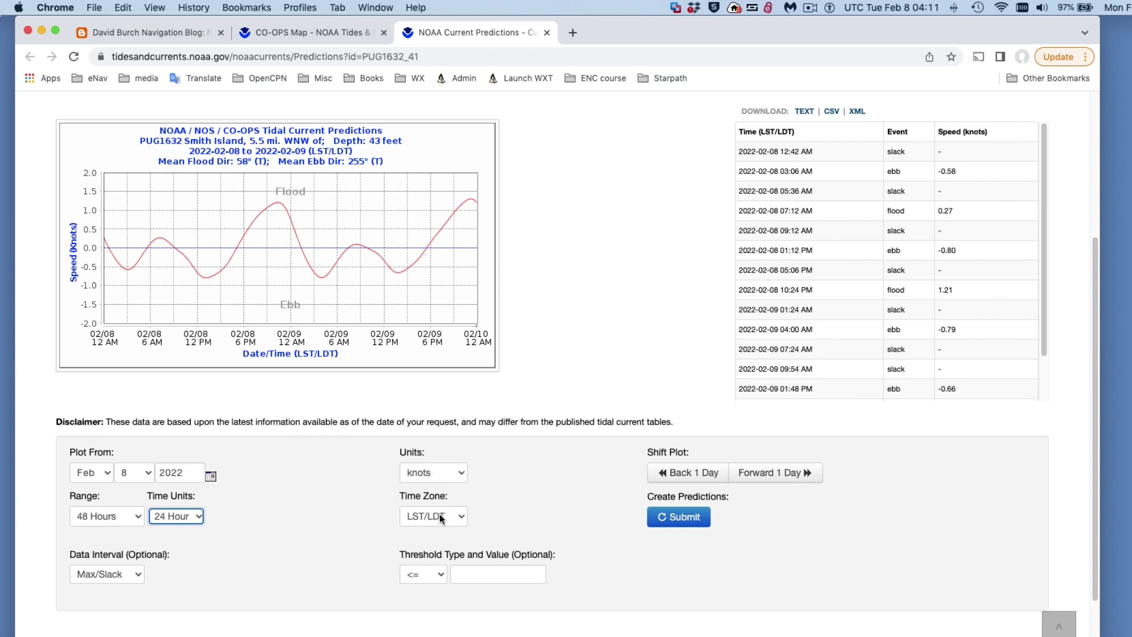
pyautogui.click(407, 518)
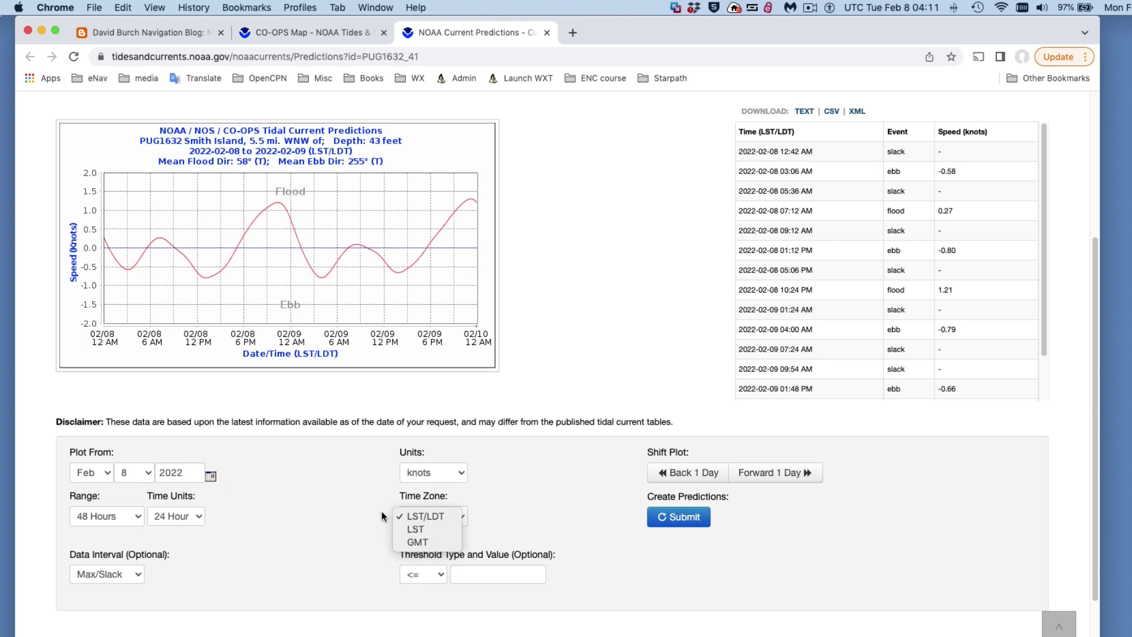
pyautogui.click(435, 517)
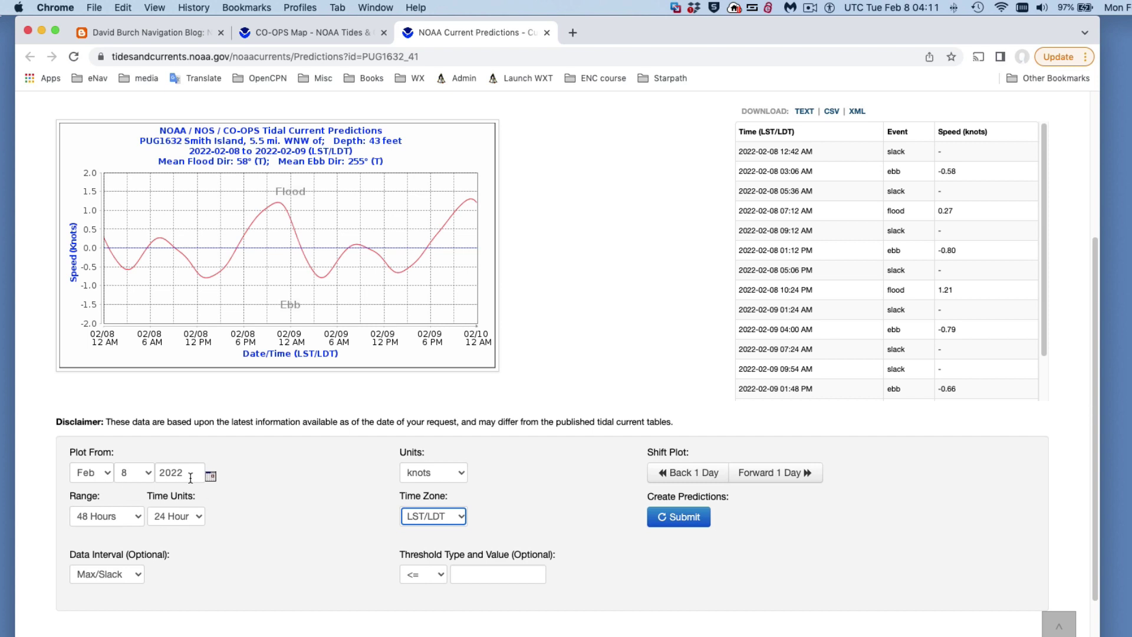
pyautogui.click(149, 474)
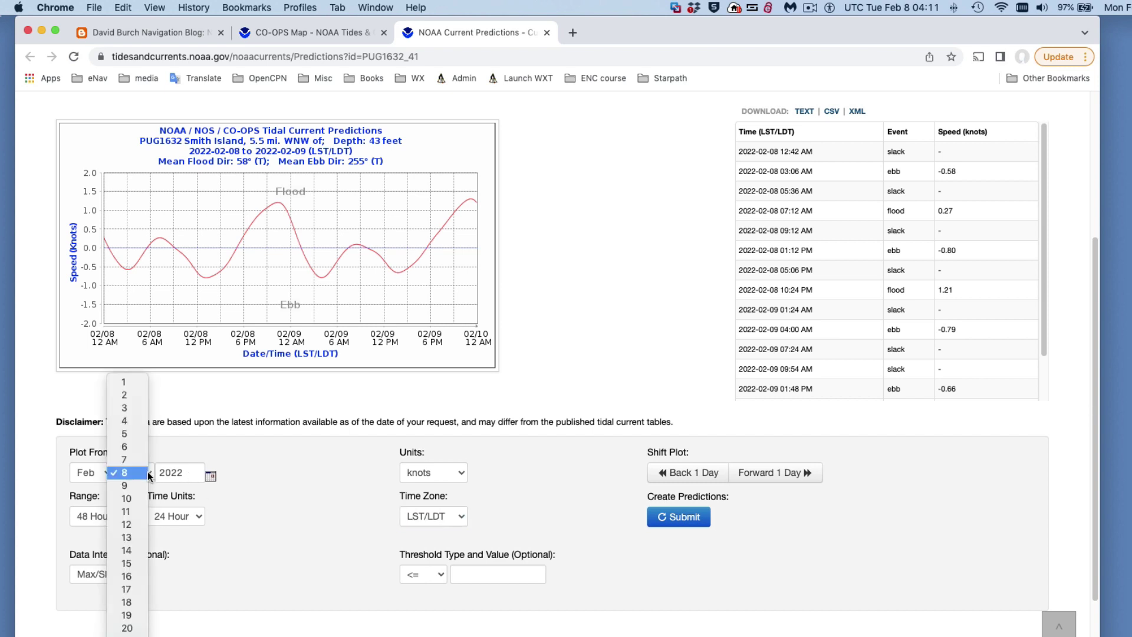
pyautogui.click(126, 538)
pyautogui.click(693, 529)
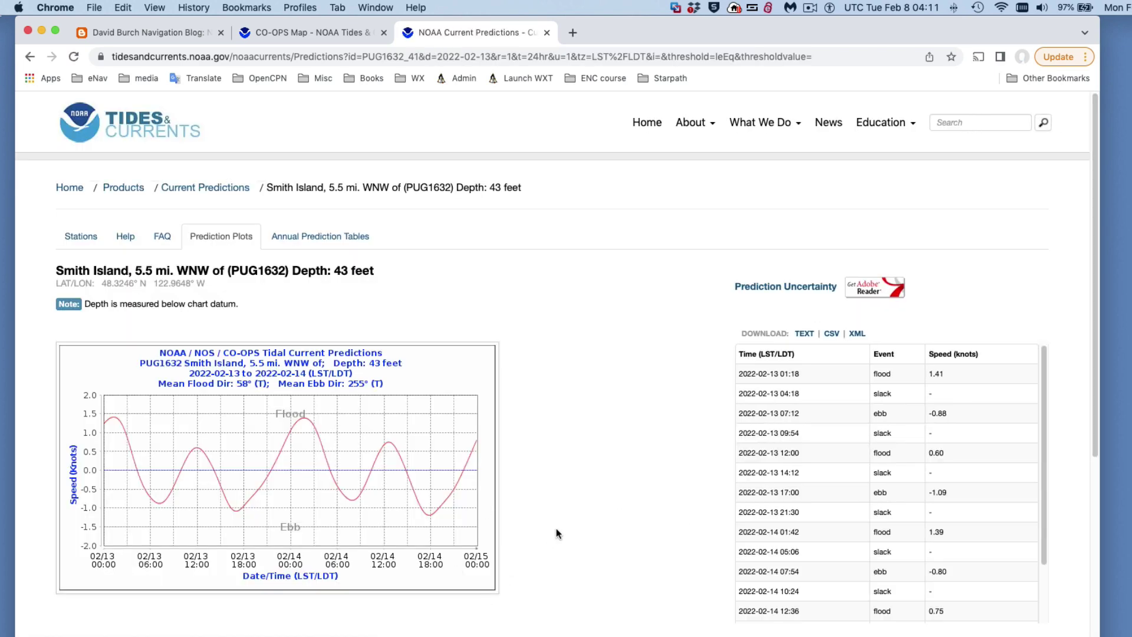
pyautogui.scroll(-2, 557, 529)
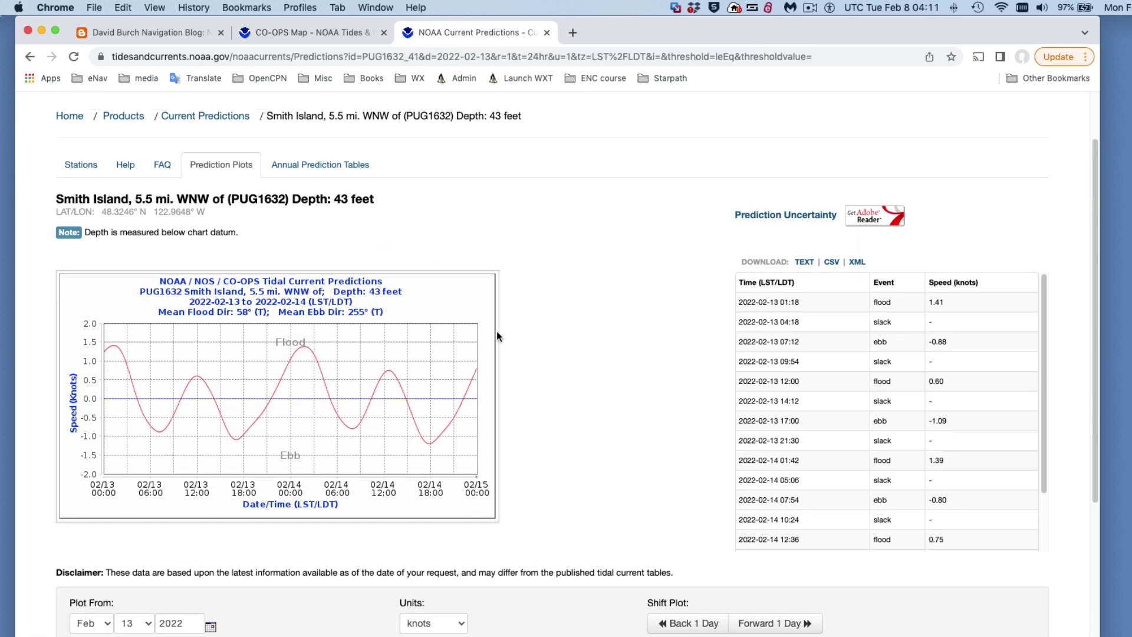
pyautogui.scroll(2, 602, 277)
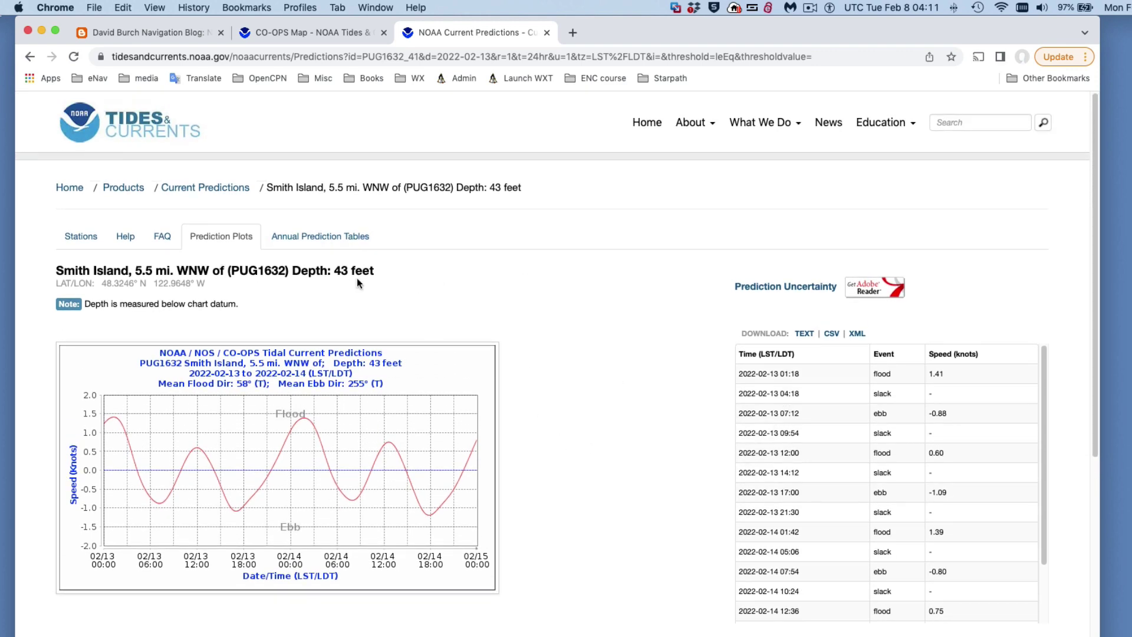
# Step: Create the 2022 Smith Island annual prediction table as a PDF with 24-hour times
pyautogui.click(328, 239)
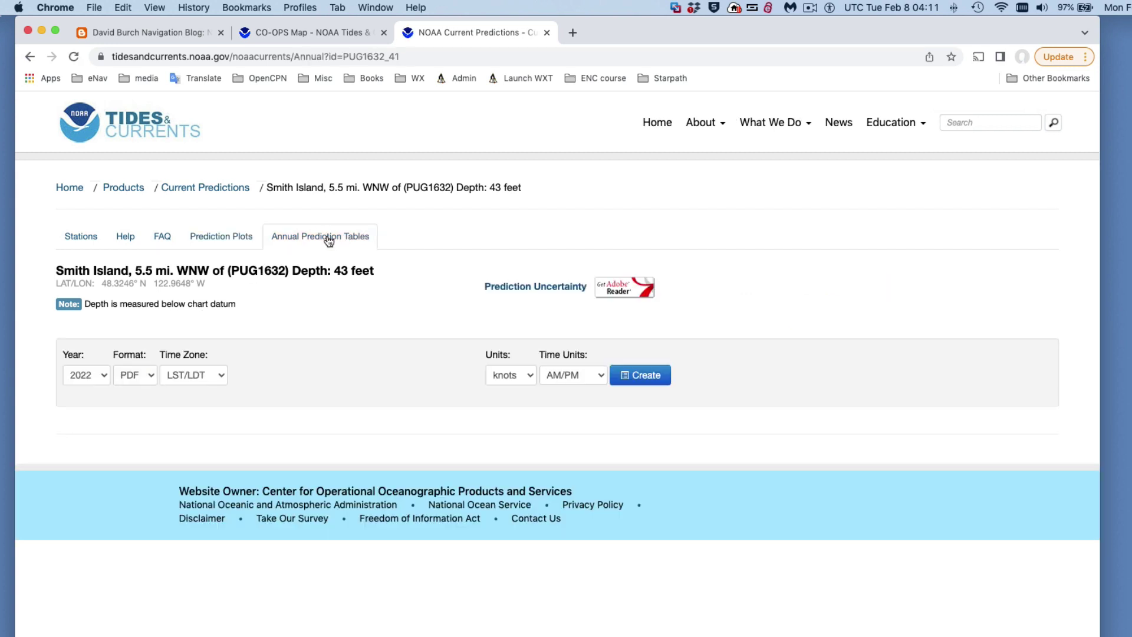
pyautogui.click(104, 380)
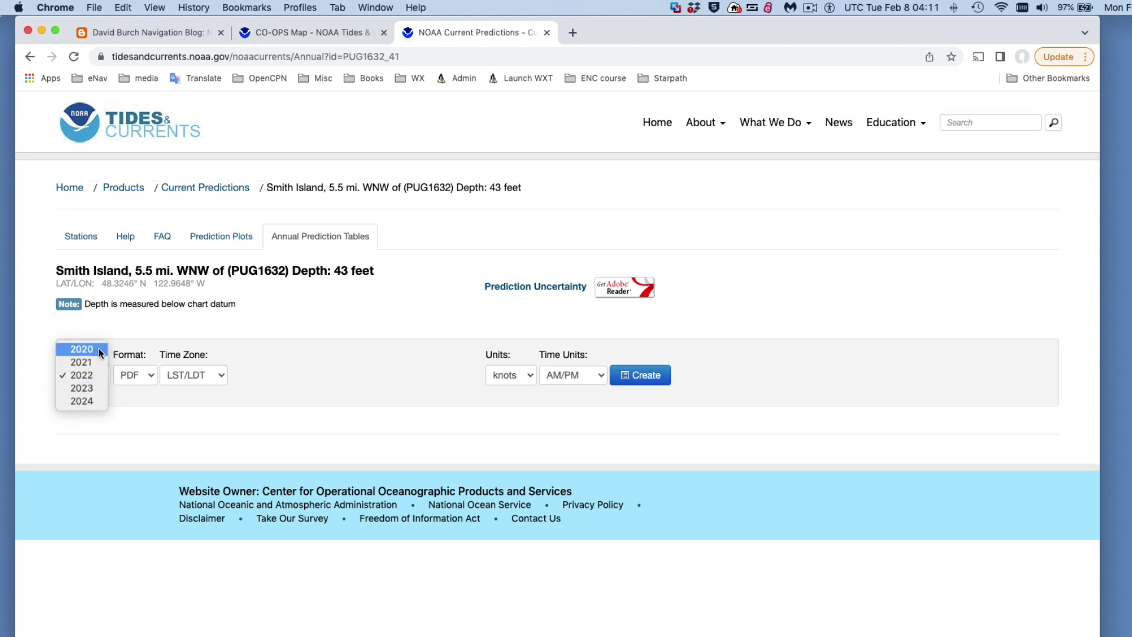
pyautogui.click(135, 417)
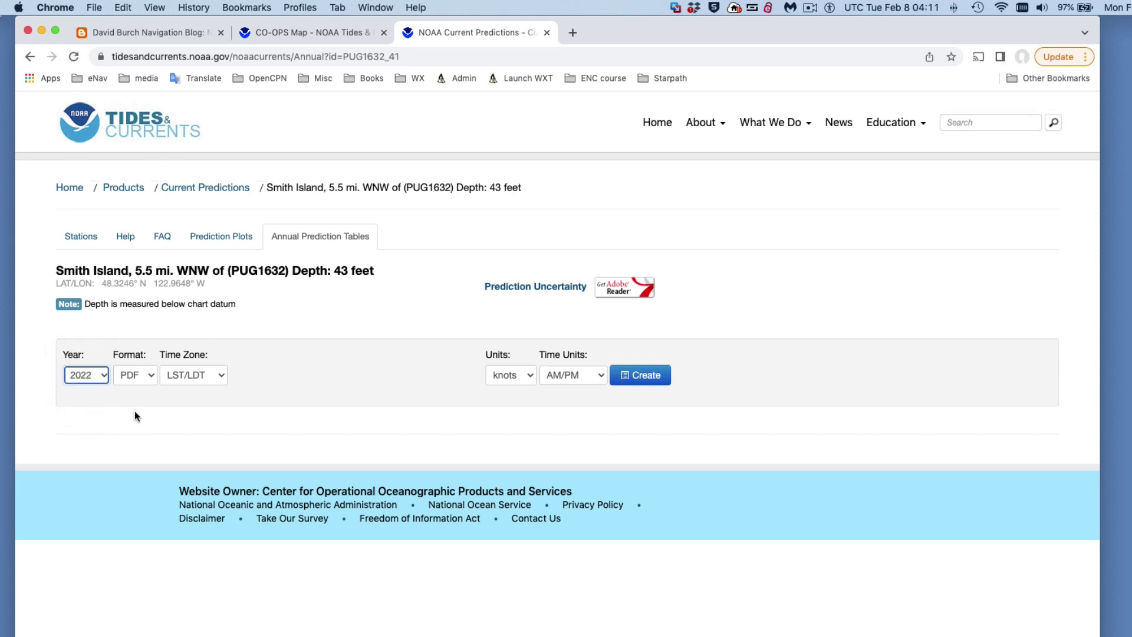
pyautogui.click(201, 373)
pyautogui.click(175, 377)
pyautogui.click(566, 375)
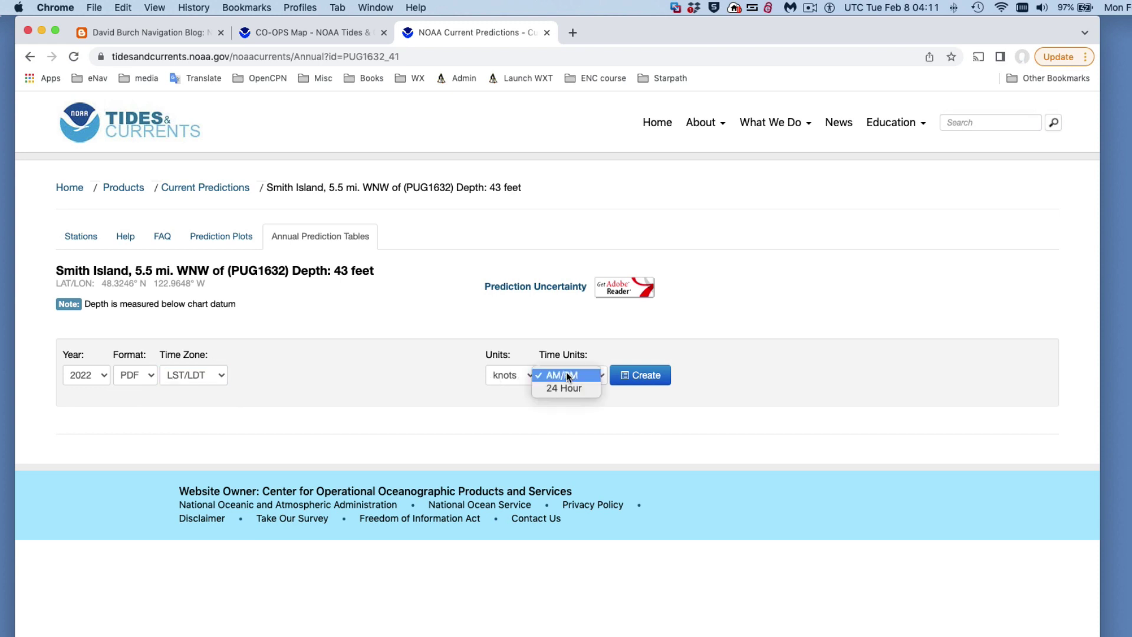
pyautogui.click(561, 388)
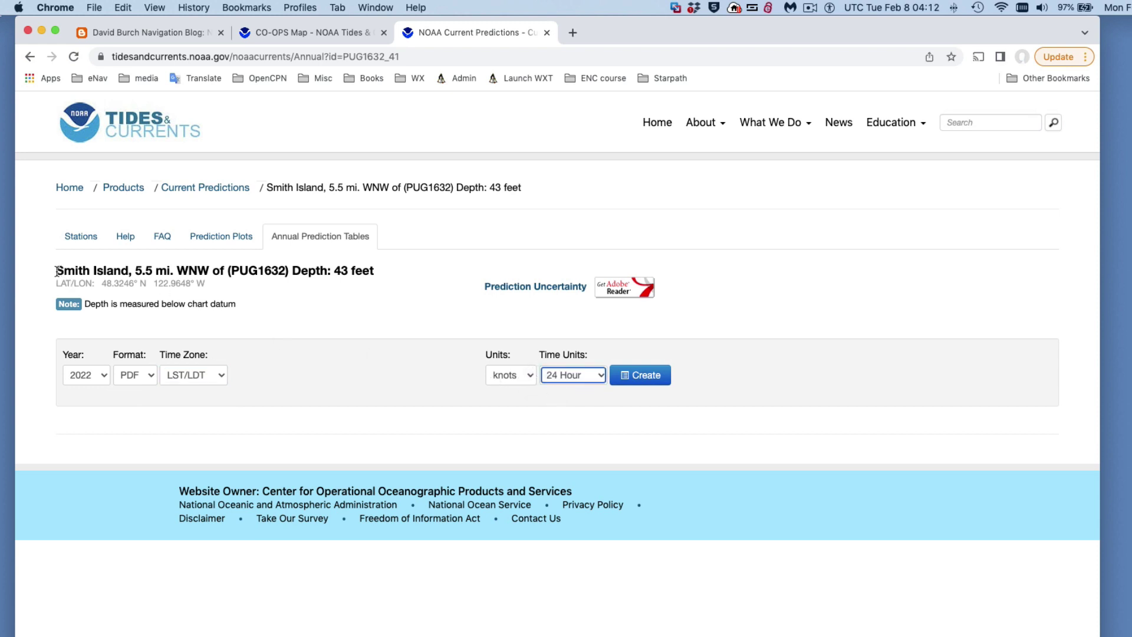
pyautogui.moveTo(56, 270); pyautogui.dragTo(466, 273)
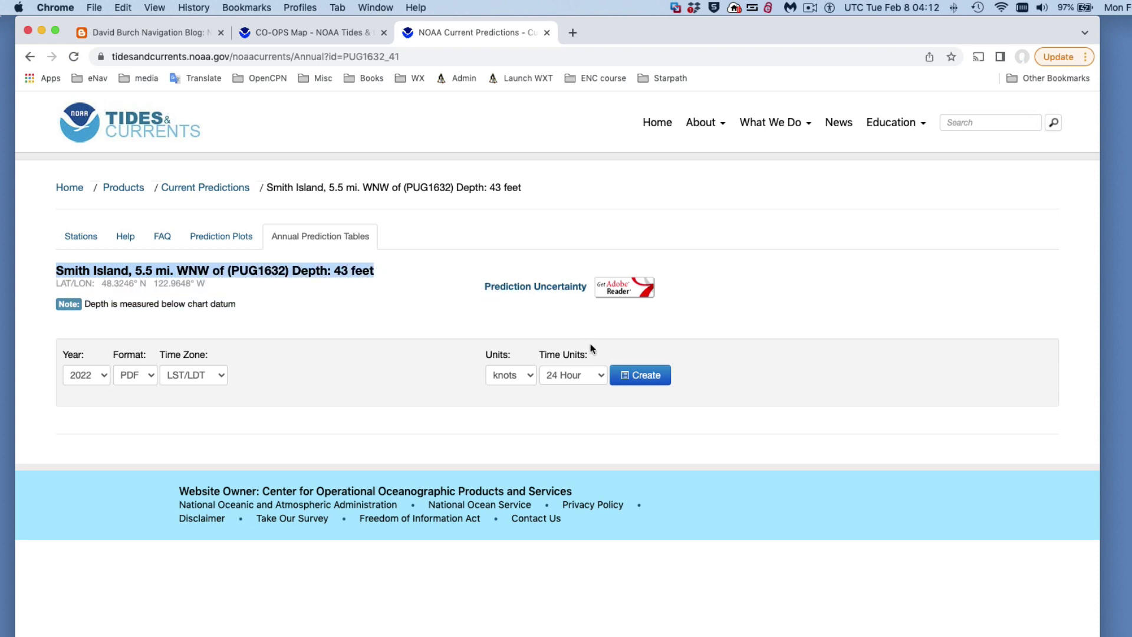
pyautogui.click(646, 382)
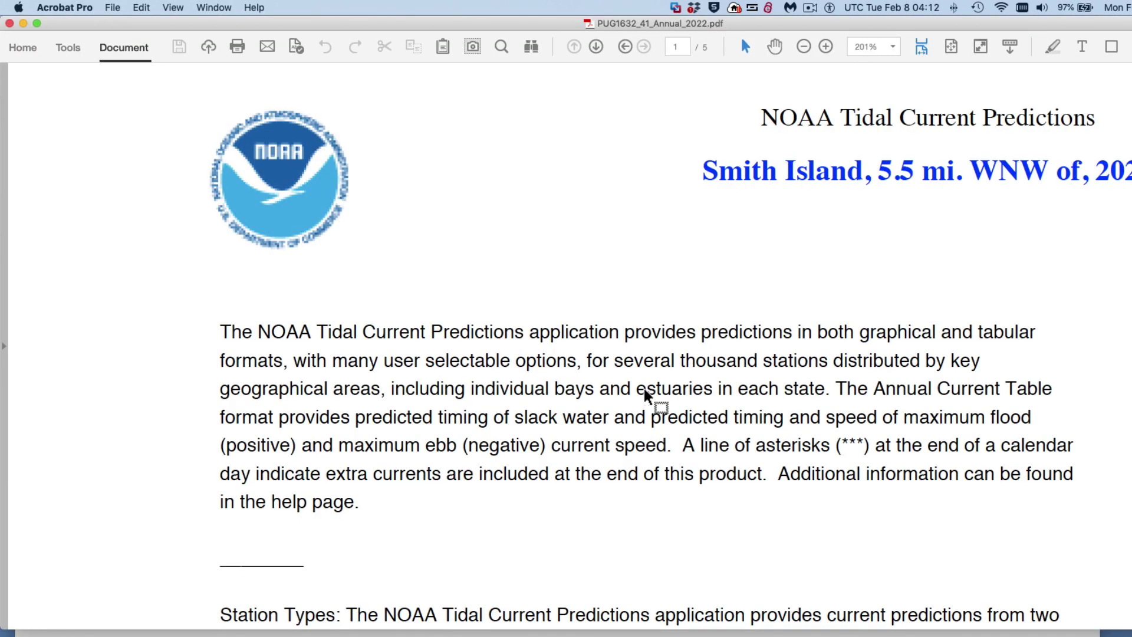
# Step: Zoom the PDF to 125%, scroll through all five pages, and return to page 1
pyautogui.press('super+minus')
pyautogui.press('super+minus')
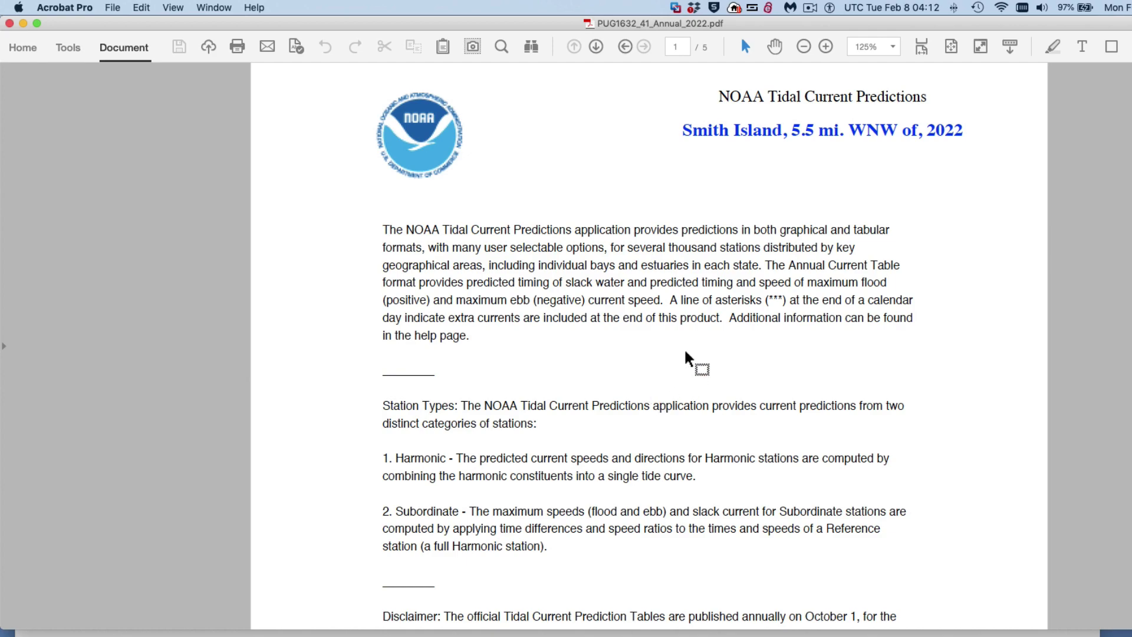
pyautogui.scroll(-10, 687, 360)
pyautogui.scroll(-15, 686, 358)
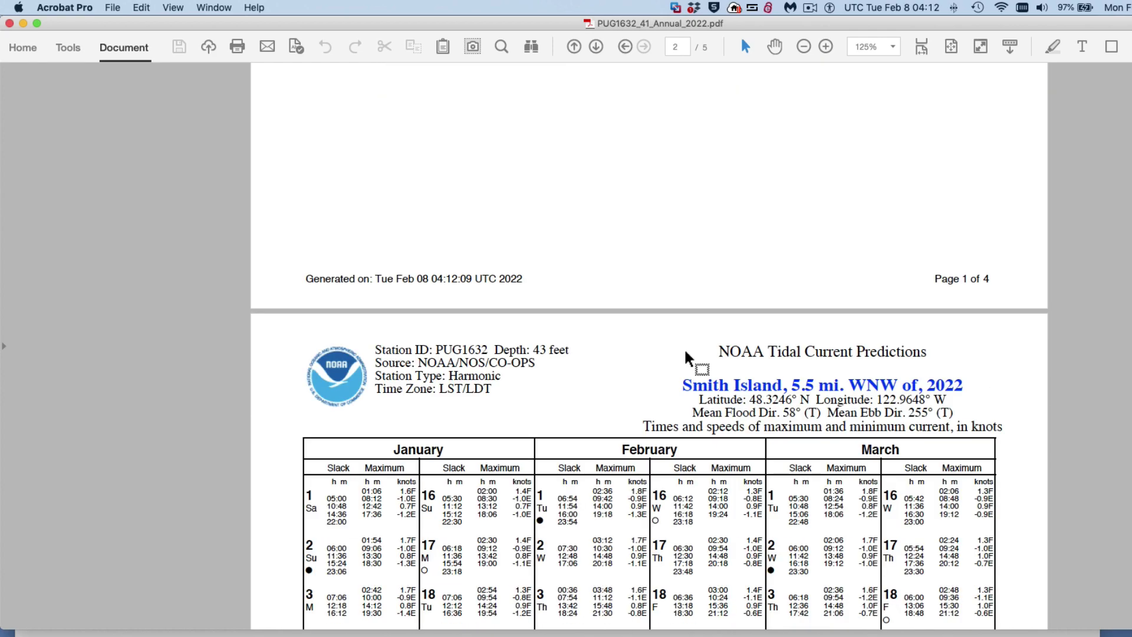
pyautogui.scroll(8, 693, 358)
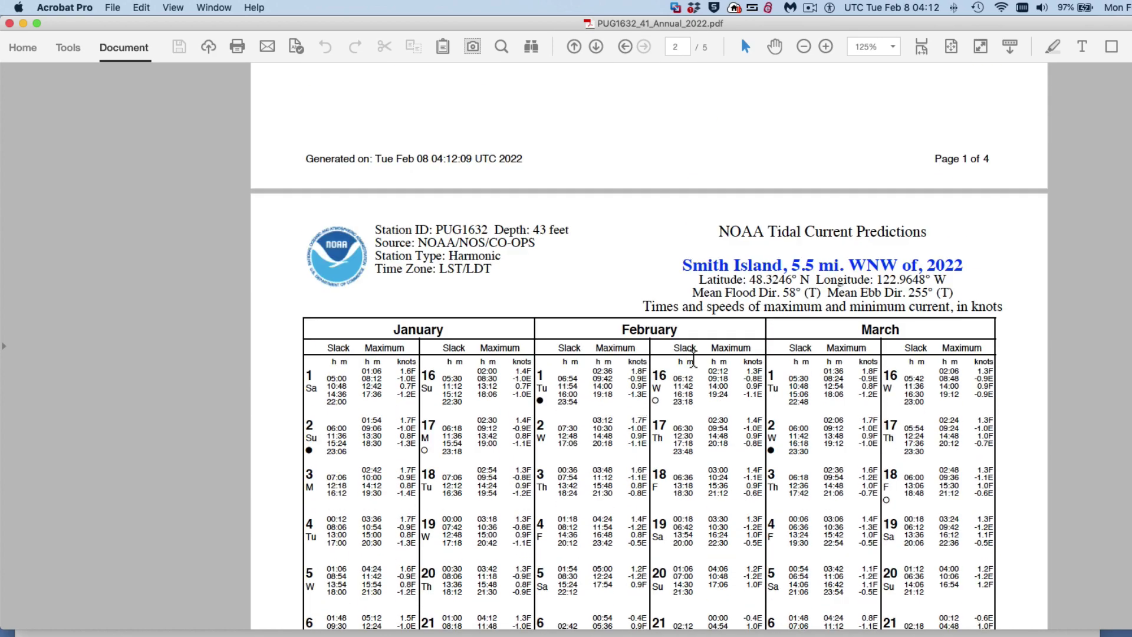
pyautogui.scroll(-10, 690, 357)
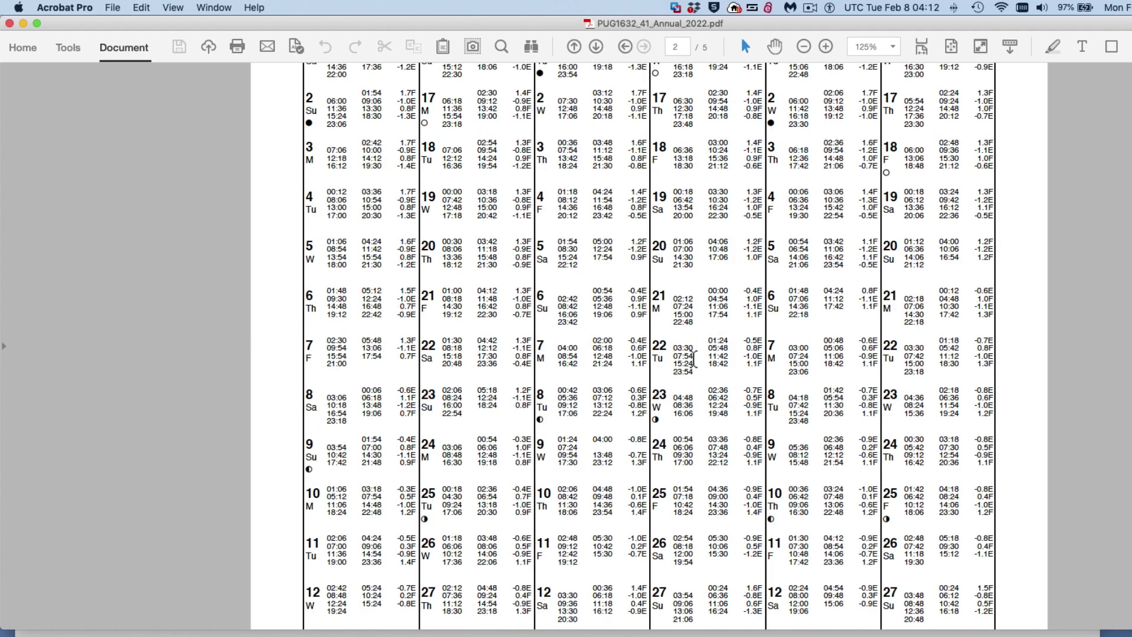
pyautogui.scroll(-10, 694, 358)
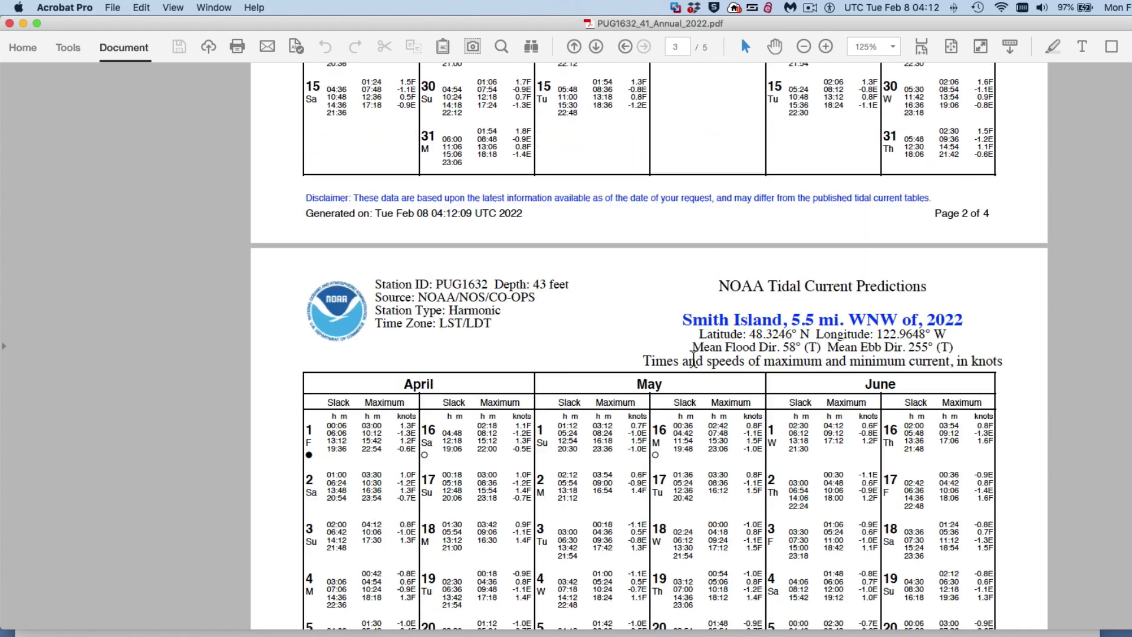
pyautogui.scroll(-12, 694, 358)
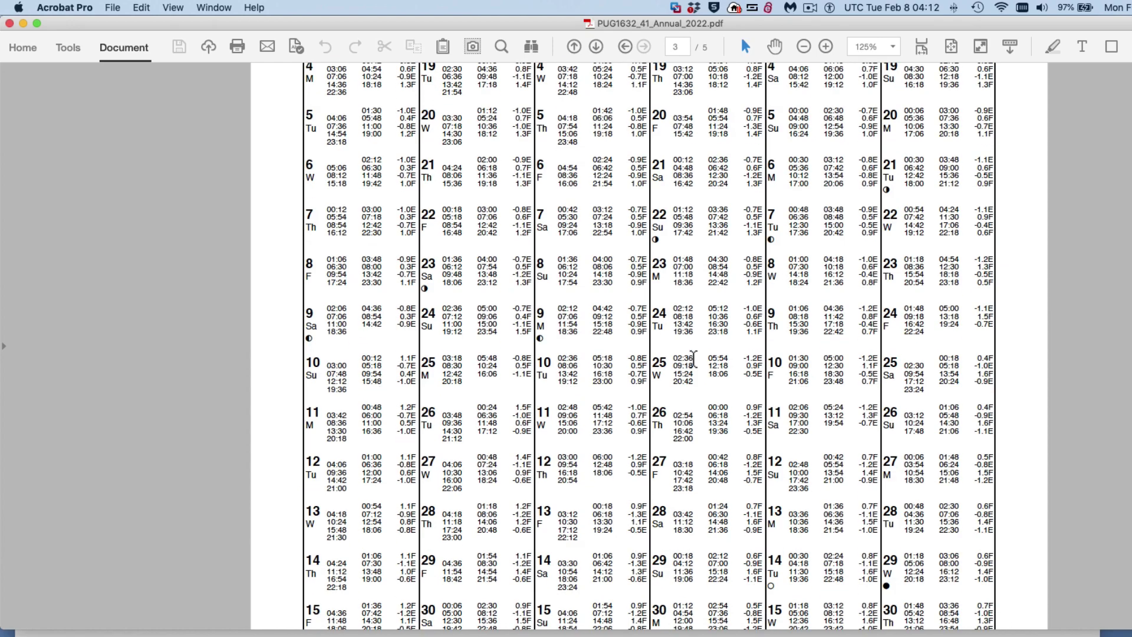
pyautogui.scroll(-10, 694, 359)
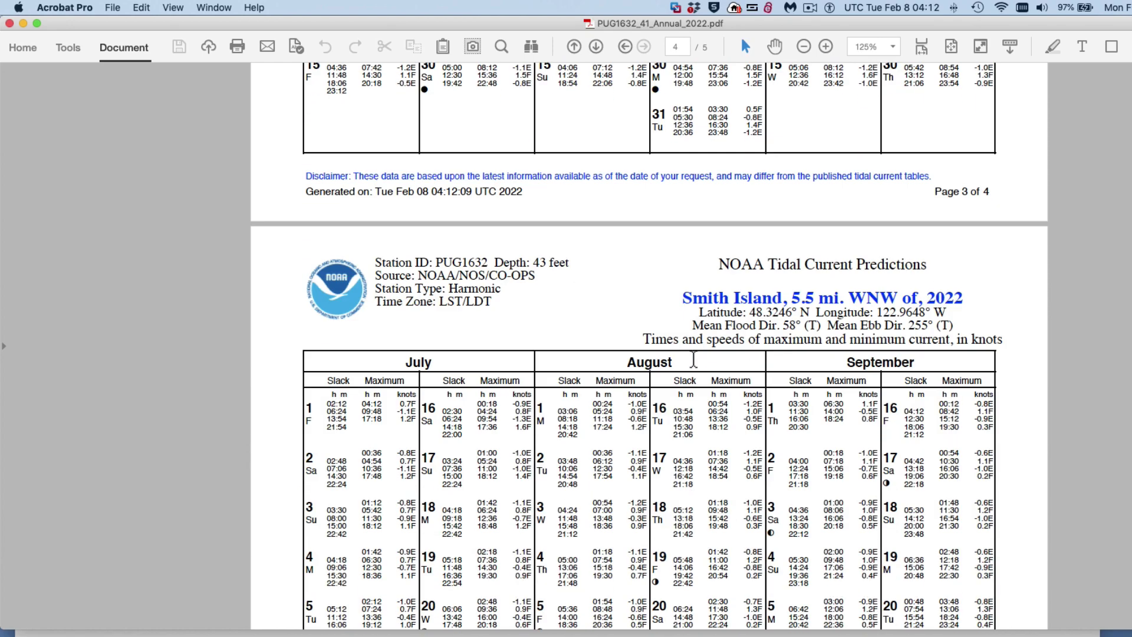
pyautogui.scroll(-20, 695, 358)
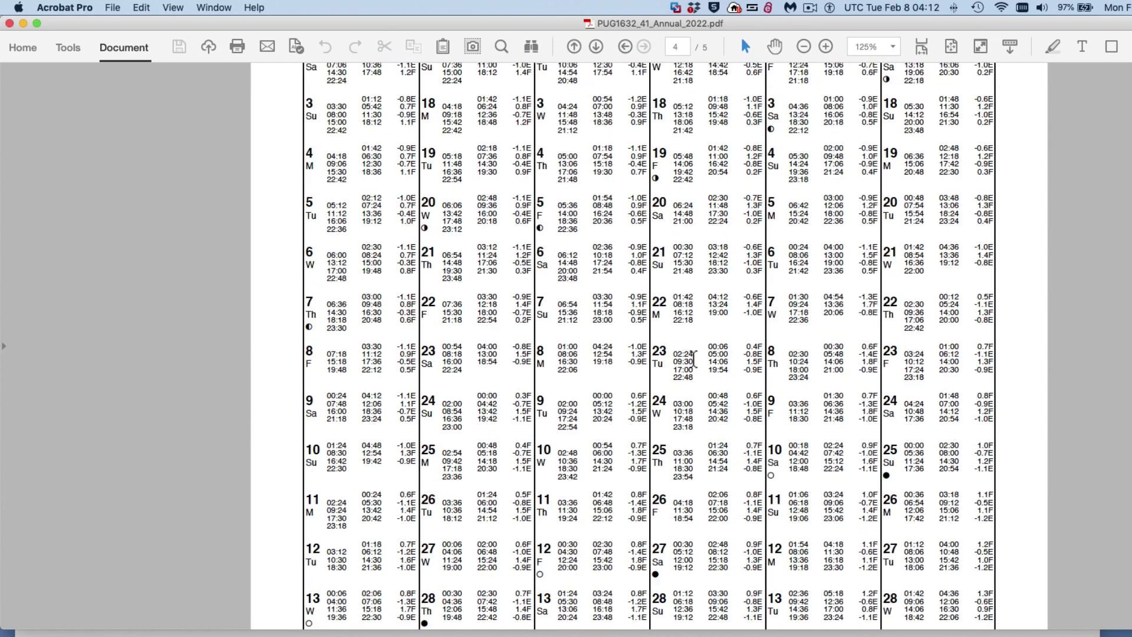
pyautogui.scroll(-15, 693, 358)
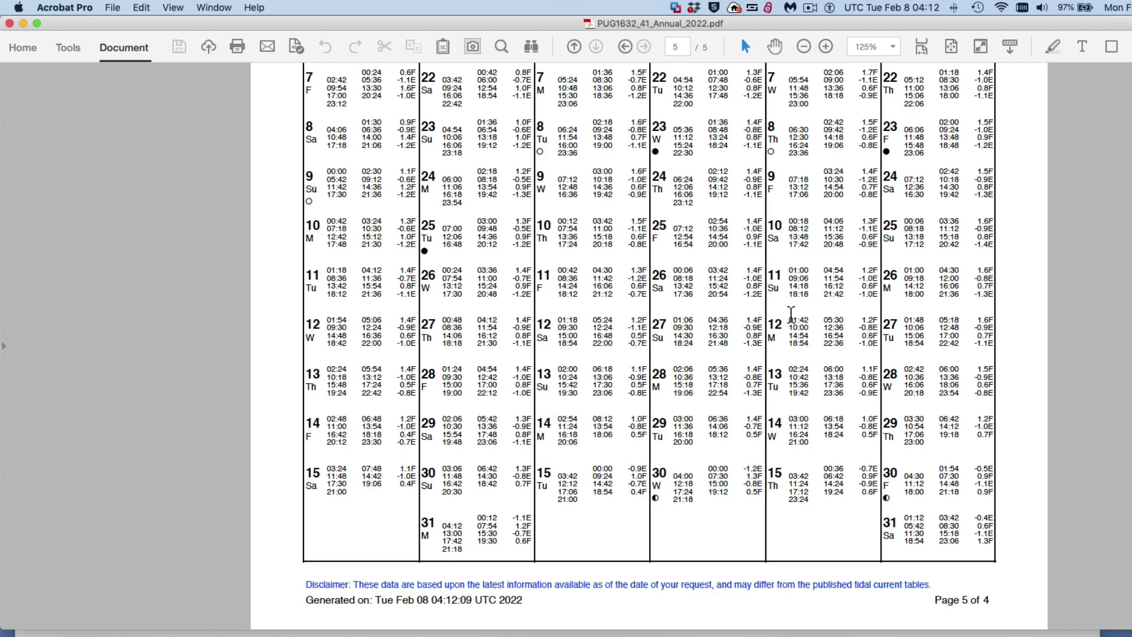
pyautogui.scroll(20, 712, 423)
pyautogui.scroll(15, 712, 424)
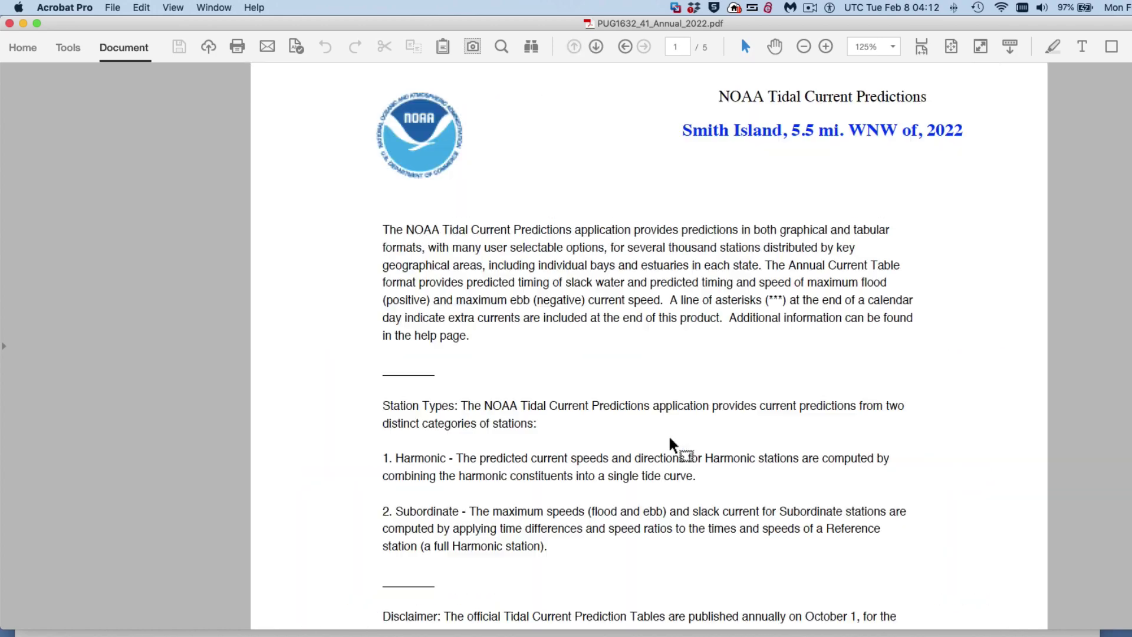